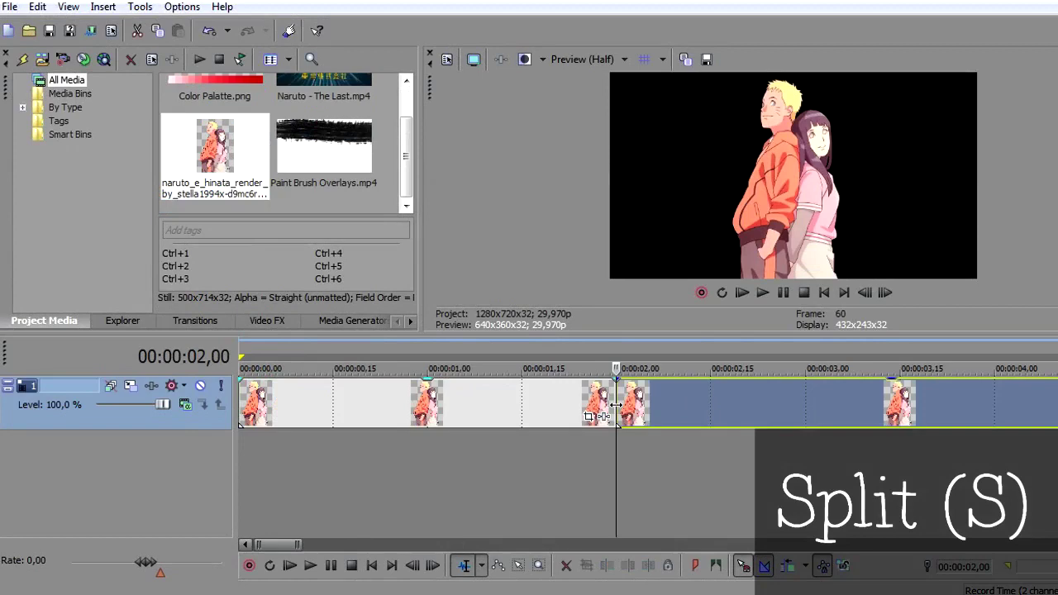
Open the Pan/Crop settings of the two-second render clip and enable its mask.
left_click(506, 406)
left_click(588, 416)
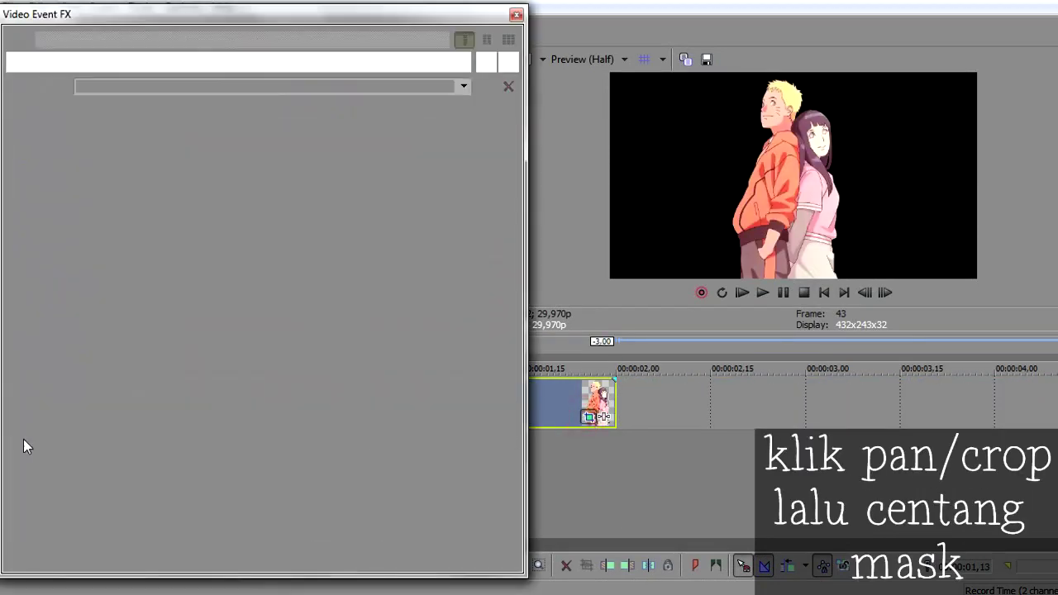
left_click(37, 523)
left_click(19, 520)
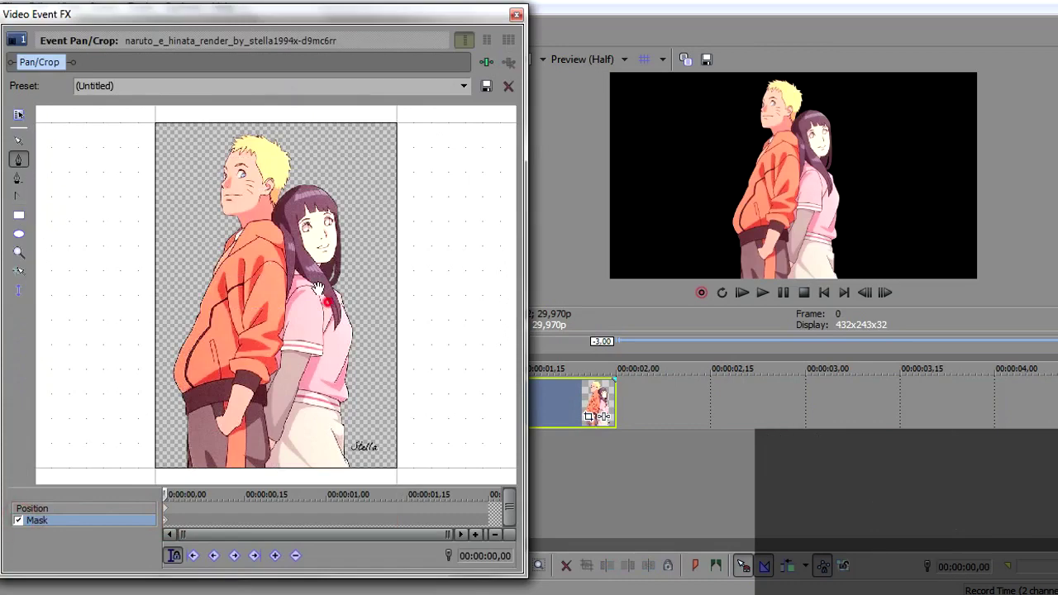
Draw a closed four-sided mask path around the signature watermark beside the girl's skirt.
scroll(314, 309, "up", 5)
scroll(295, 325, "up", 2)
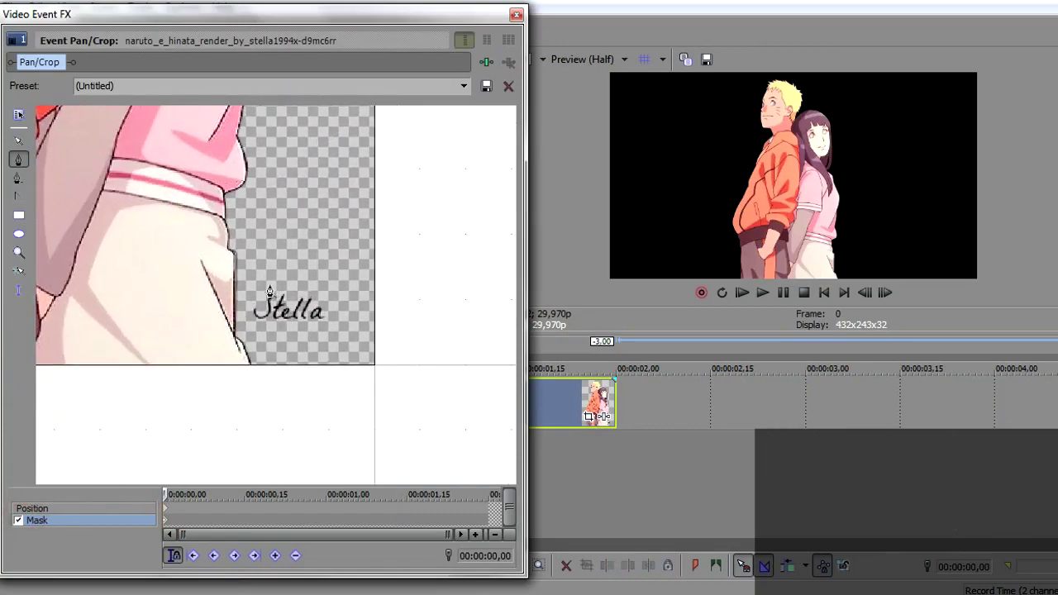
left_click(263, 268)
left_click(252, 339)
left_click(370, 332)
left_click(343, 262)
left_click(263, 270)
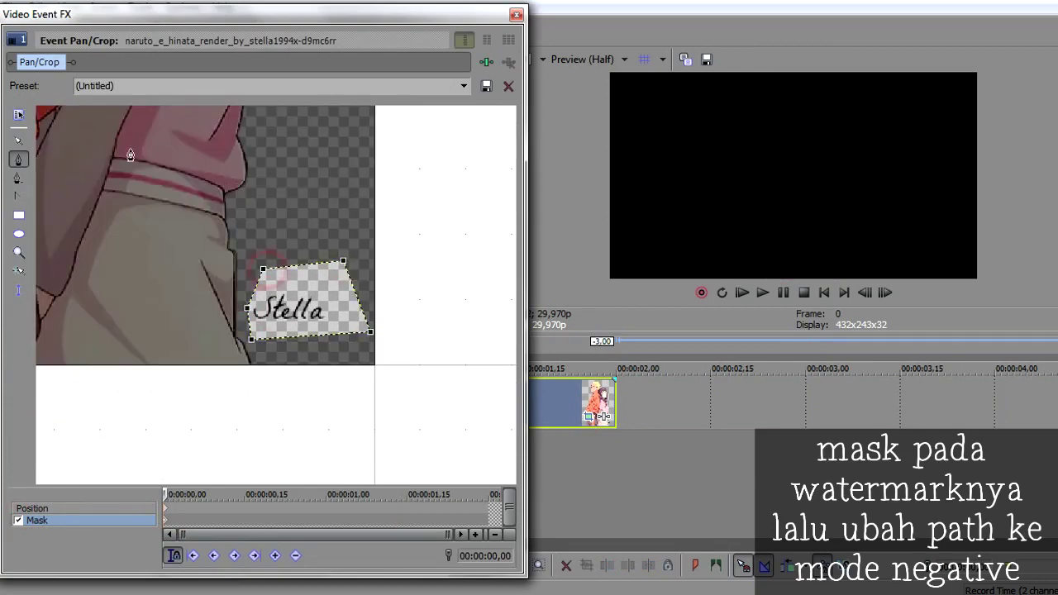
Set the watermark mask's path mode to Negative and close the event settings.
left_click(19, 115)
left_click(153, 211)
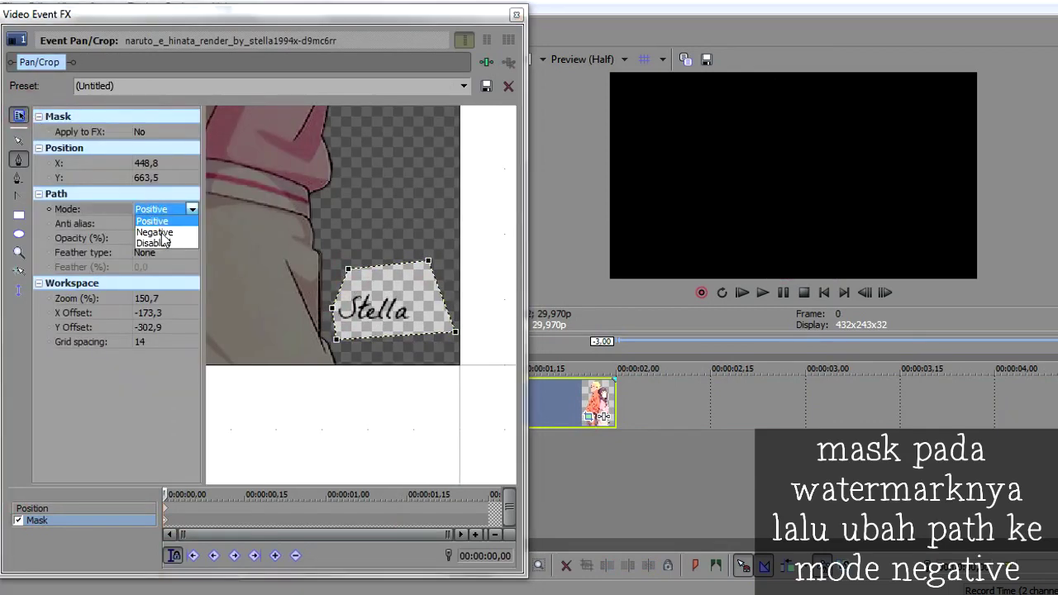
left_click(153, 229)
left_click(21, 117)
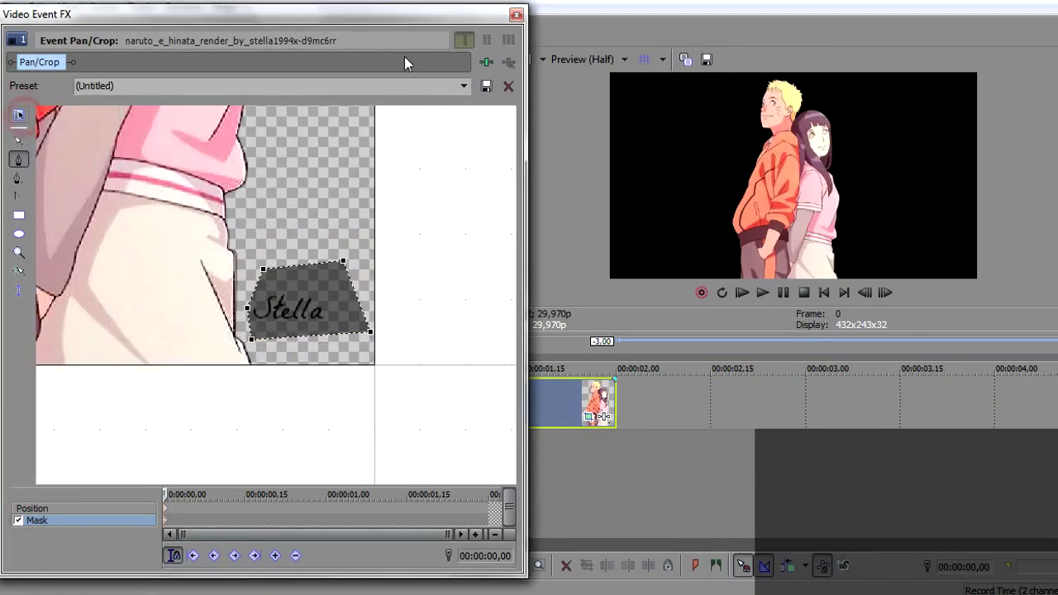
left_click(516, 14)
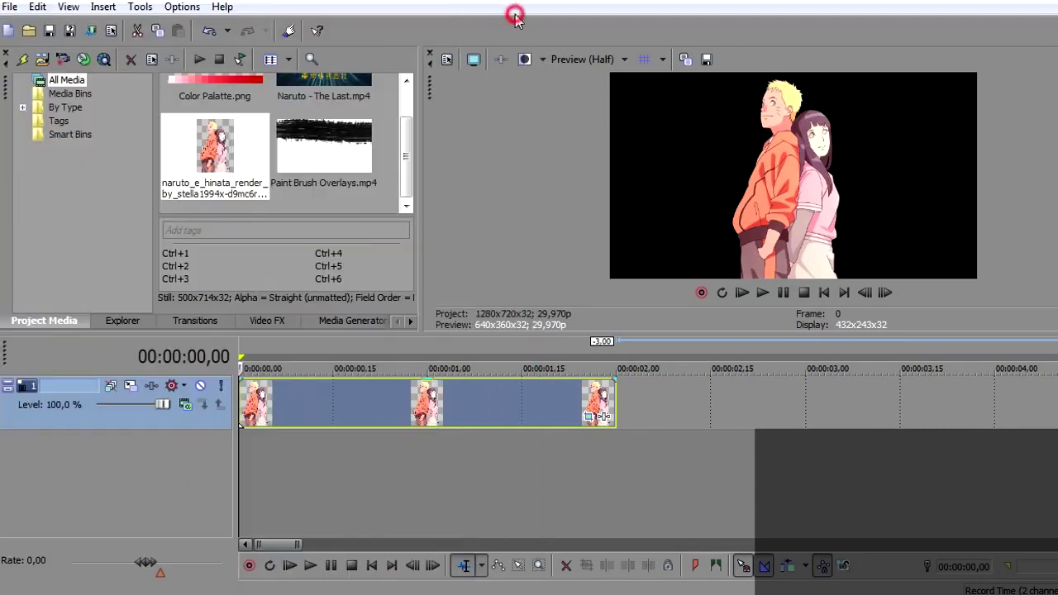
Copy the masked render clip and insert a new video track above it.
right_click(274, 413)
left_click(298, 177)
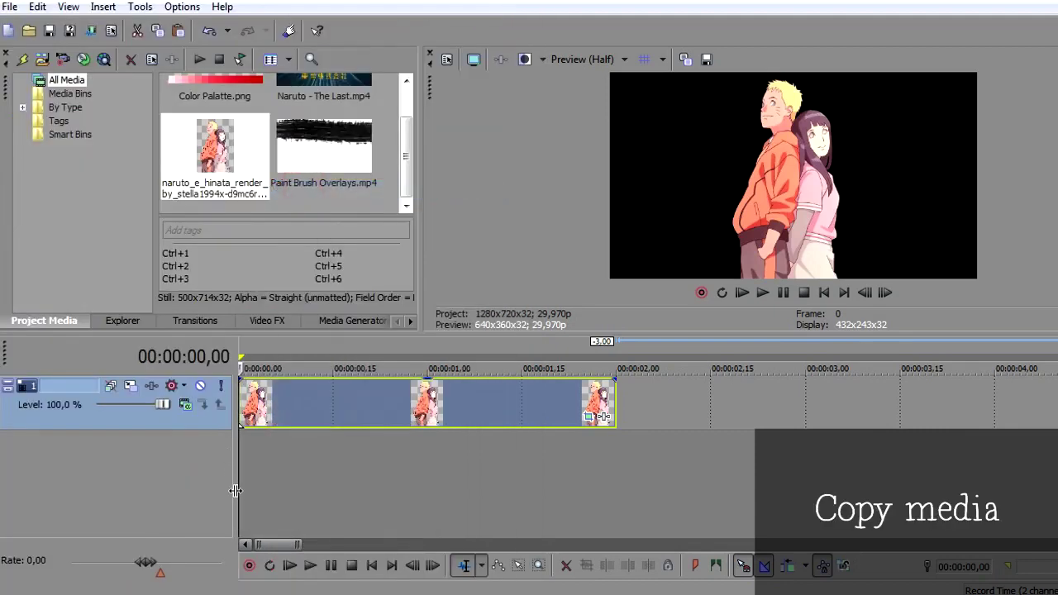
left_click(248, 461)
right_click(248, 462)
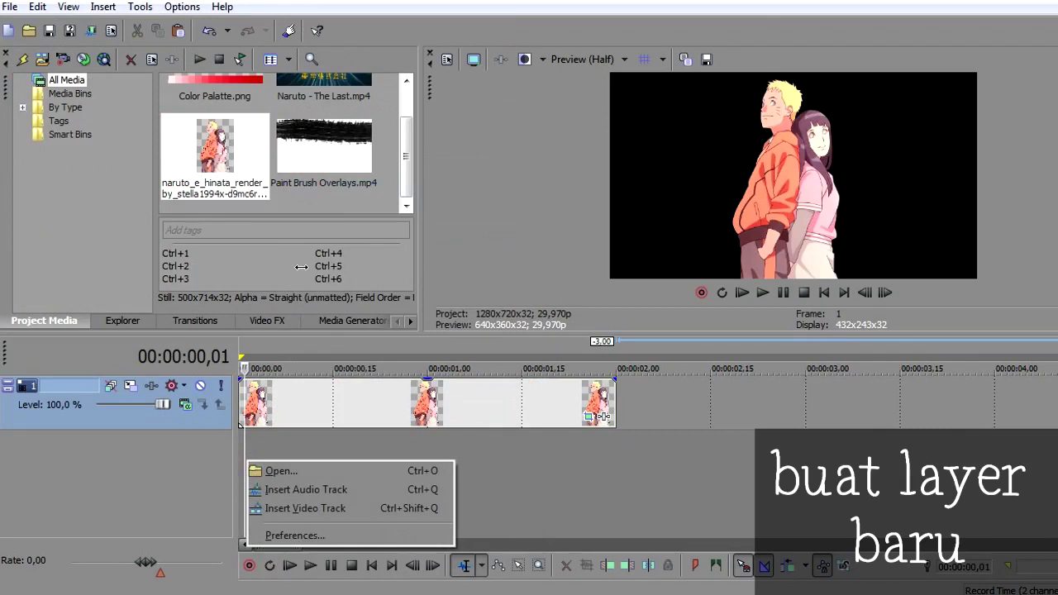
left_click(300, 508)
Paste the copied clip onto the new upper track and align it with the timeline start.
right_click(265, 401)
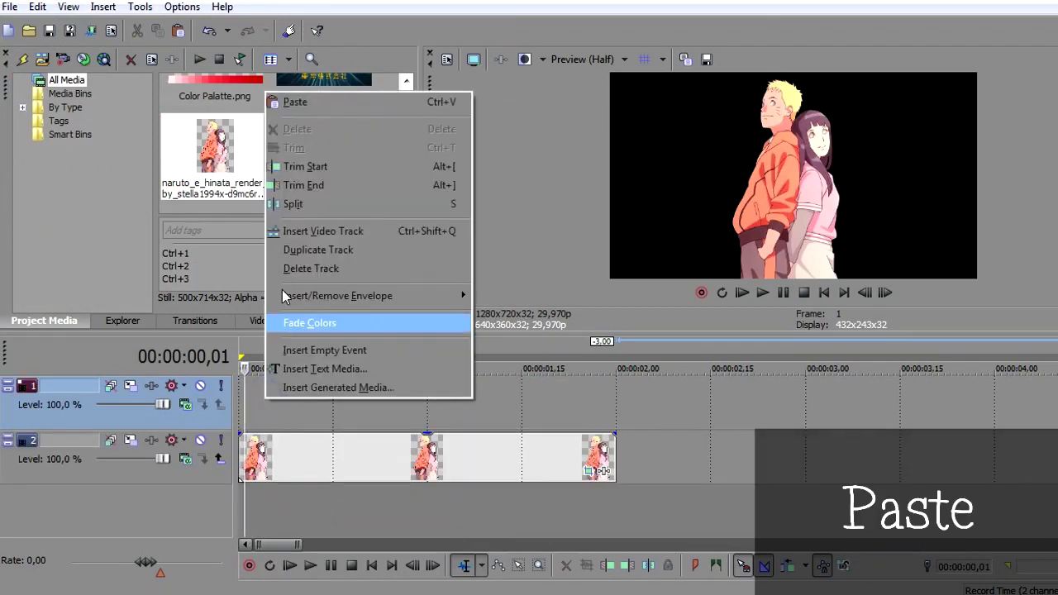
left_click(321, 106)
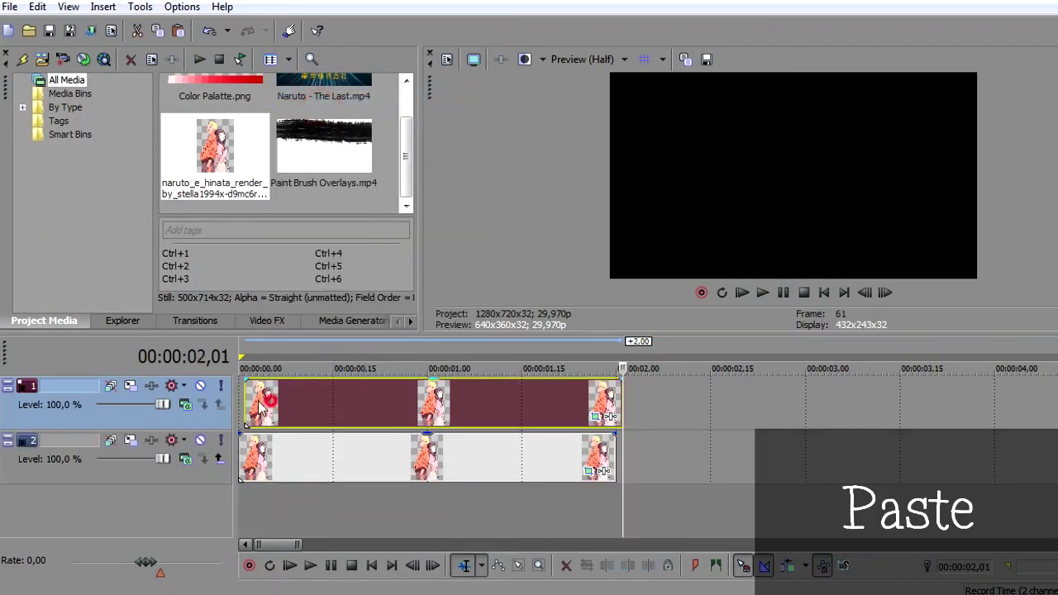
left_click(242, 391)
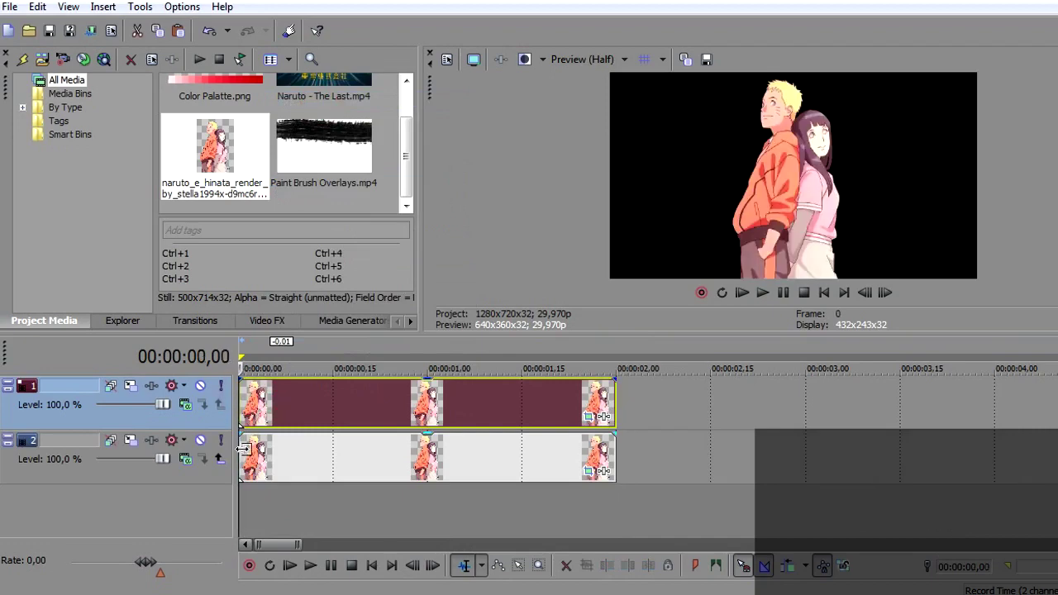
Apply the Glow effect with the White Soft Glow preset to the render clip on the lower track.
left_click(264, 322)
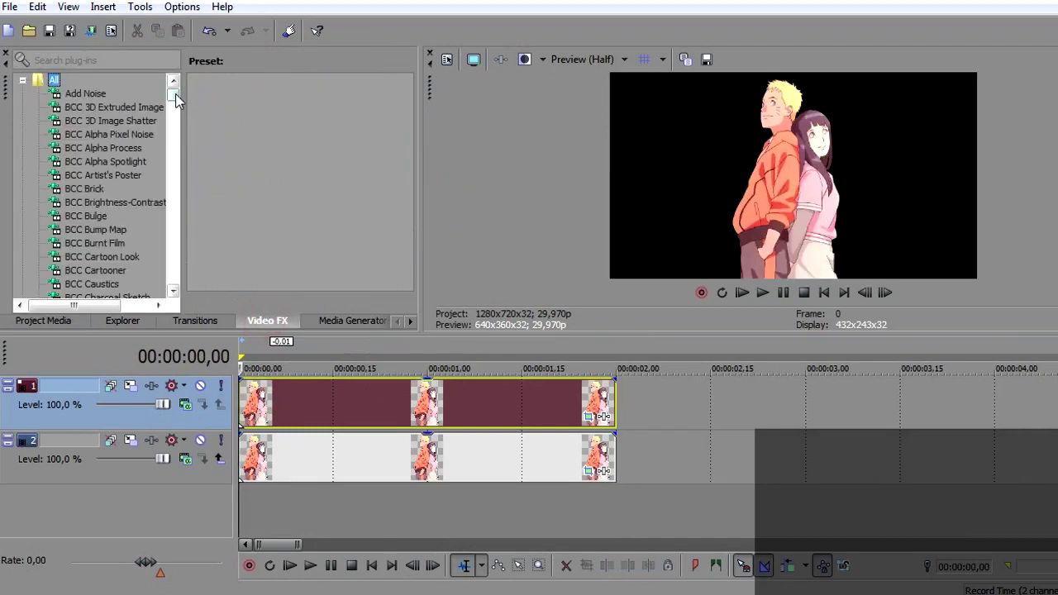
left_click_drag(174, 96, 175, 202)
scroll(147, 179, "up", 20)
left_click(77, 175)
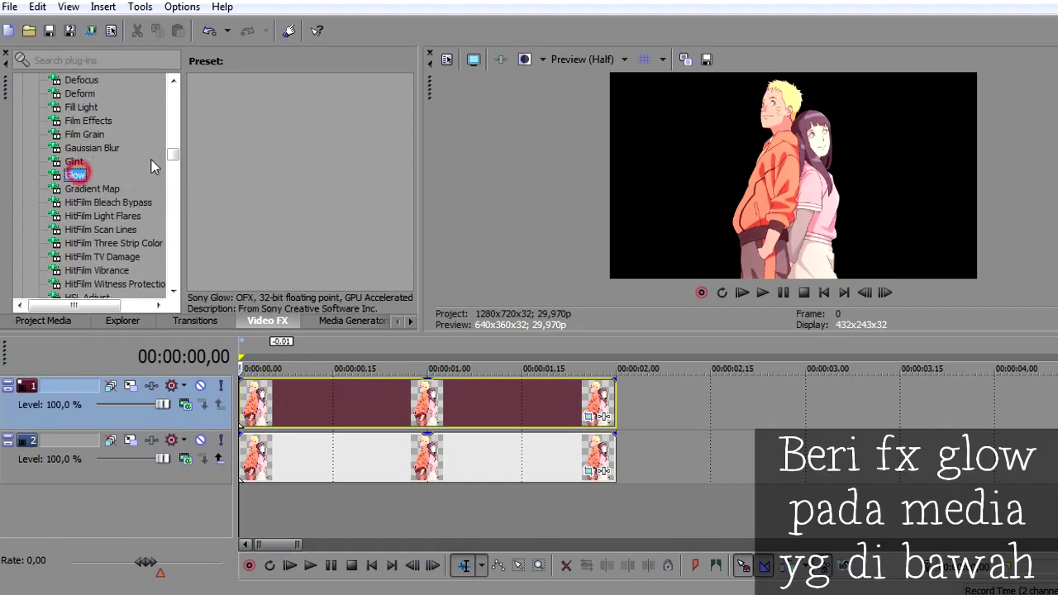
left_click_drag(307, 107, 296, 468)
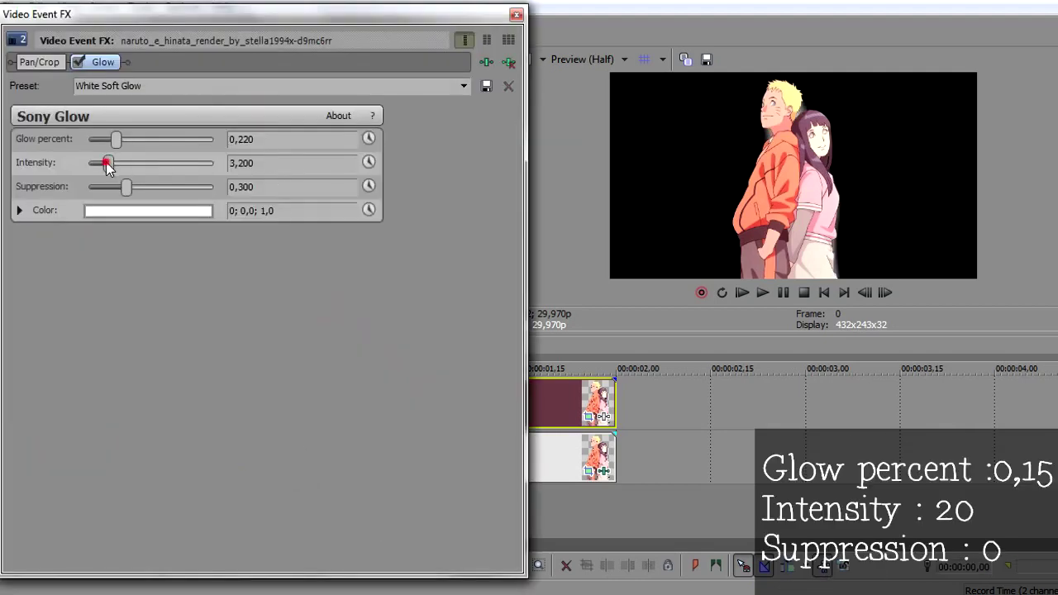
Set the glow's intensity to 20, suppression to 0 and glow percent to 0,015.
left_click_drag(108, 164, 216, 163)
left_click_drag(131, 190, 2, 174)
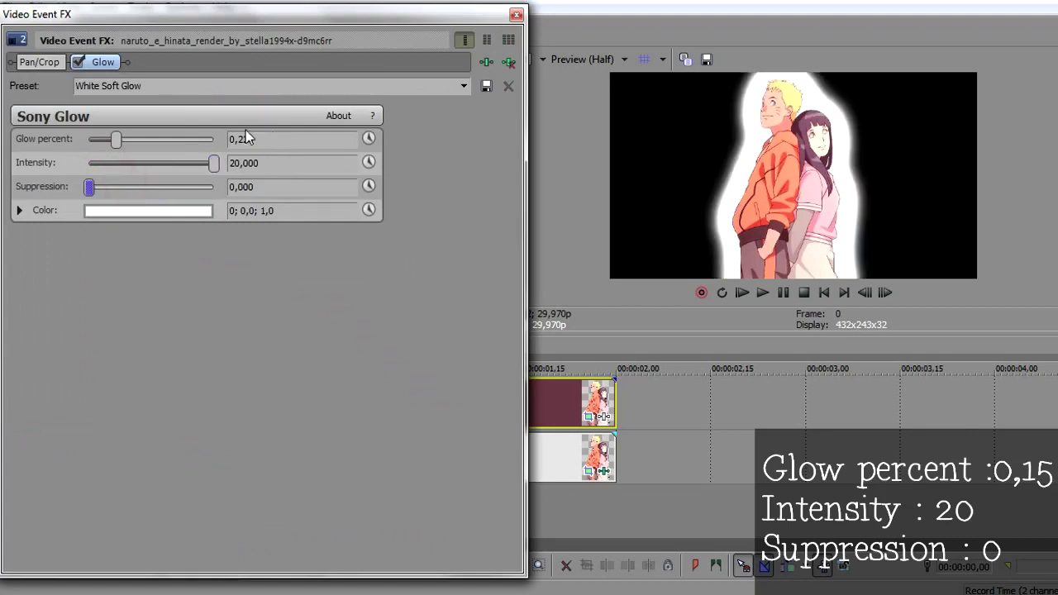
key("shift+End")
type("015")
key("Return")
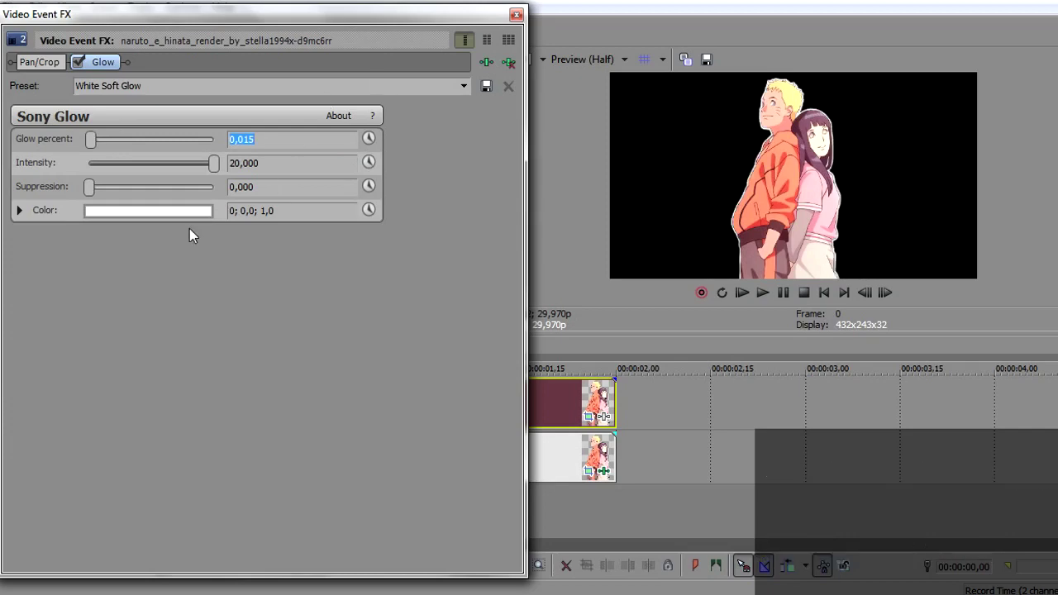
Try a red glow color on the outline and return it to white.
left_click(147, 211)
left_click(132, 271)
mouse_move(132, 273)
left_mouse_down()
mouse_move(175, 270)
mouse_move(101, 358)
mouse_move(199, 285)
left_mouse_up()
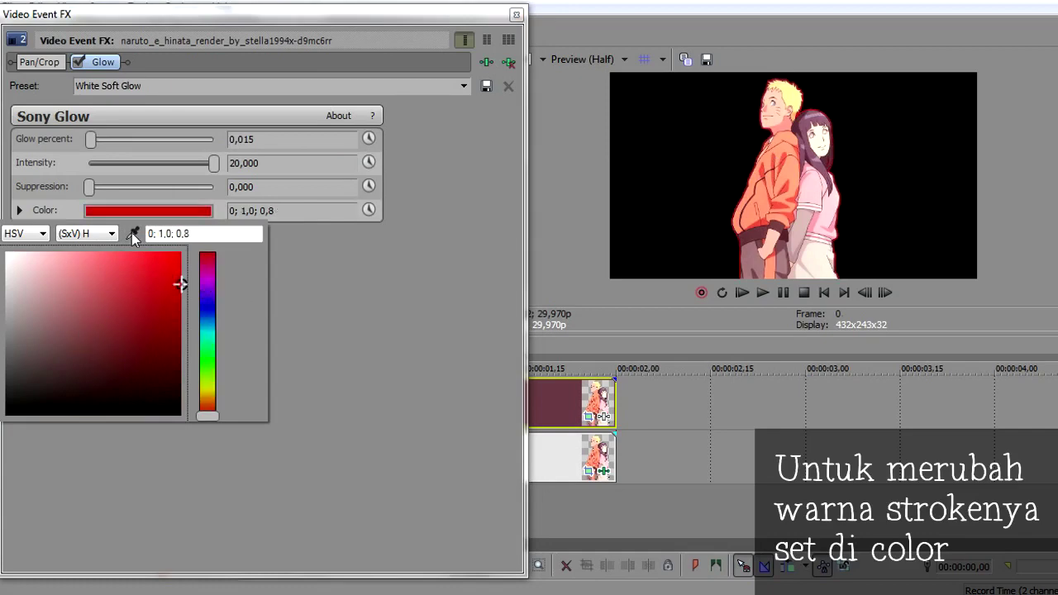
left_click_drag(178, 289, 5, 250)
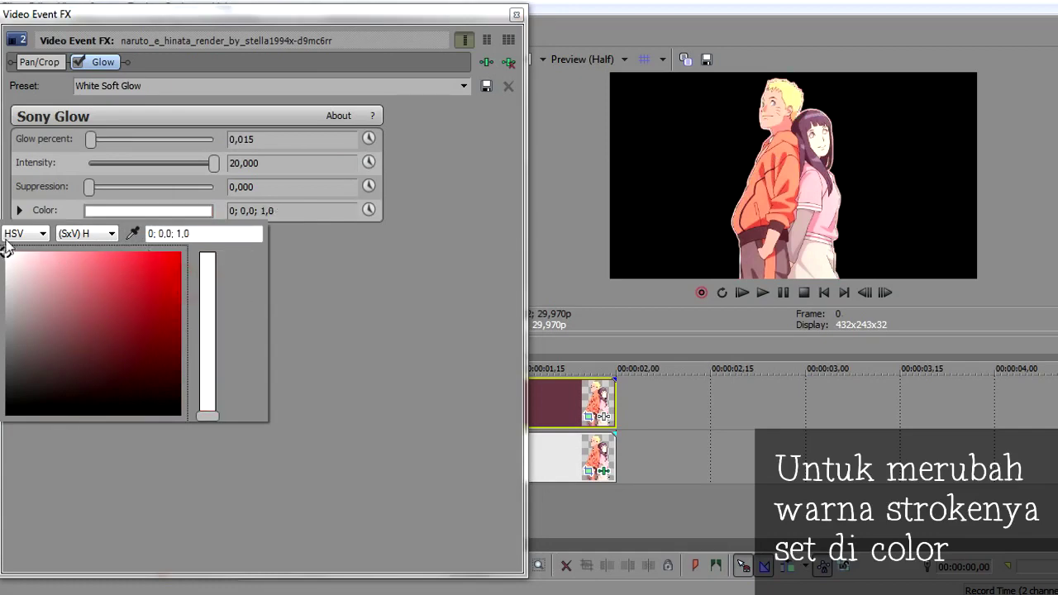
left_click(362, 283)
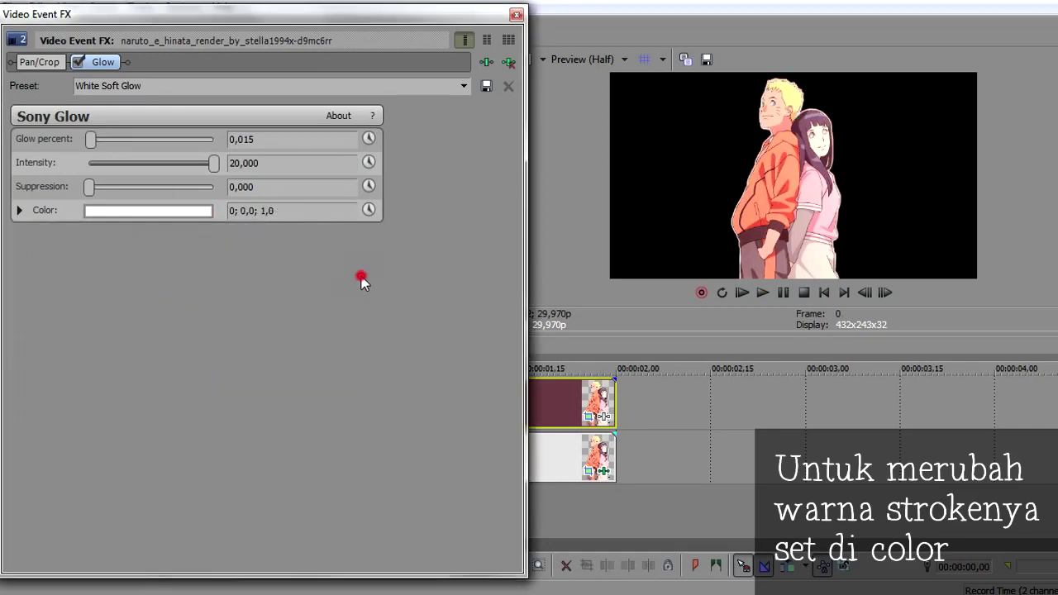
Close the effect settings and insert two empty video tracks.
left_click(519, 14)
left_click(290, 502)
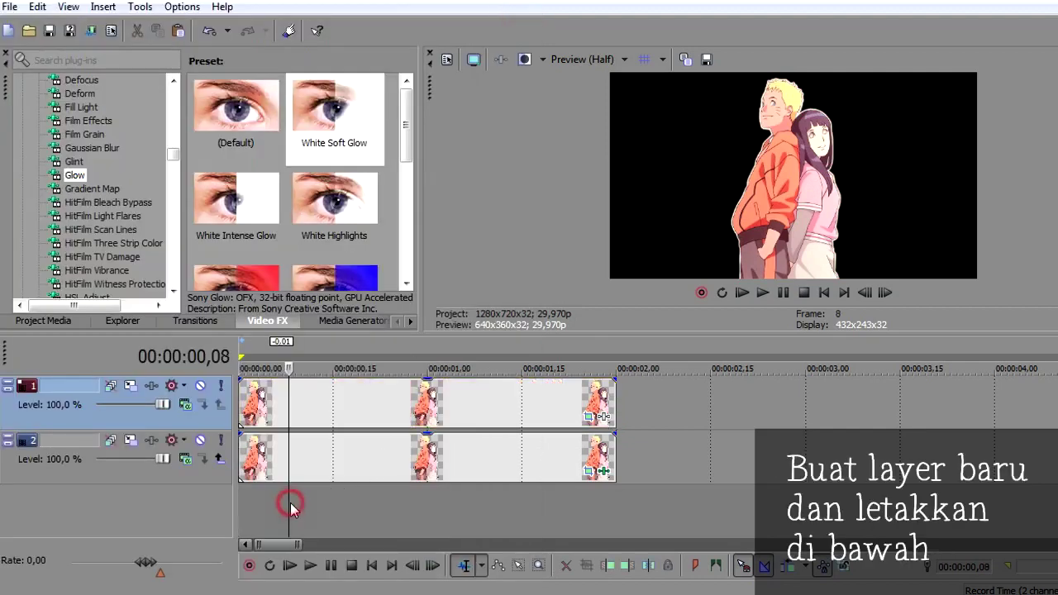
right_click(265, 503)
left_click(304, 553)
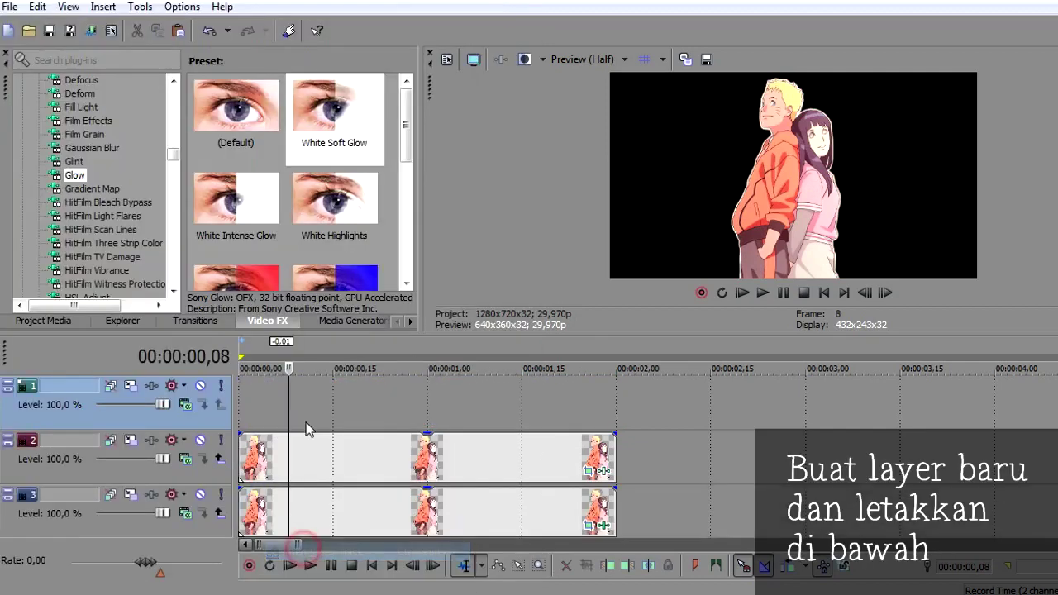
right_click(307, 385)
left_click(363, 220)
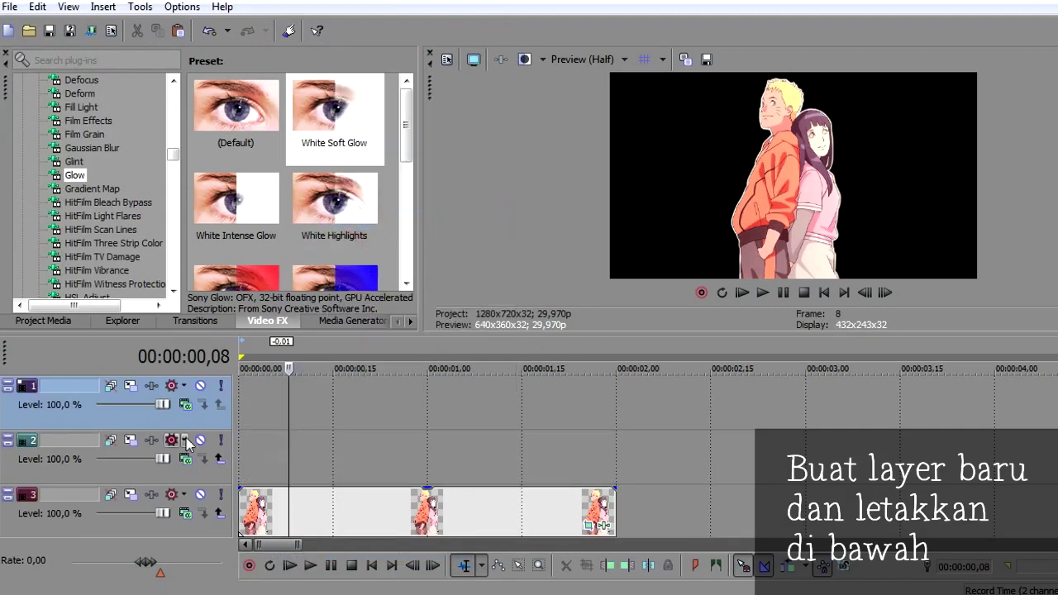
Select both empty video tracks and move them below the two render tracks.
left_click(189, 479, "ctrl")
scroll(178, 505, "down", 3)
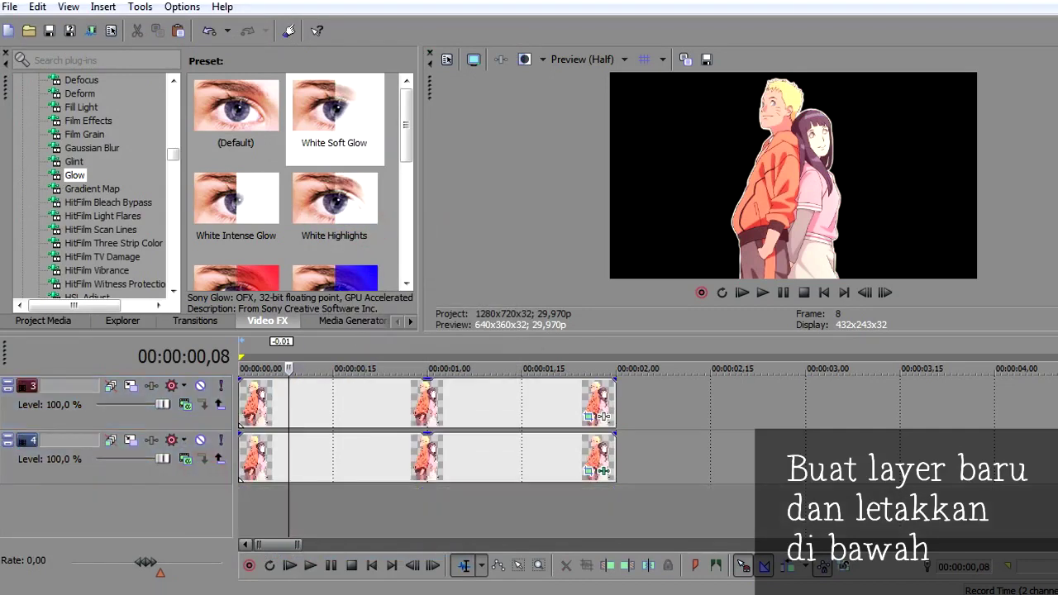
left_click(421, 447)
scroll(422, 463, "up", 2)
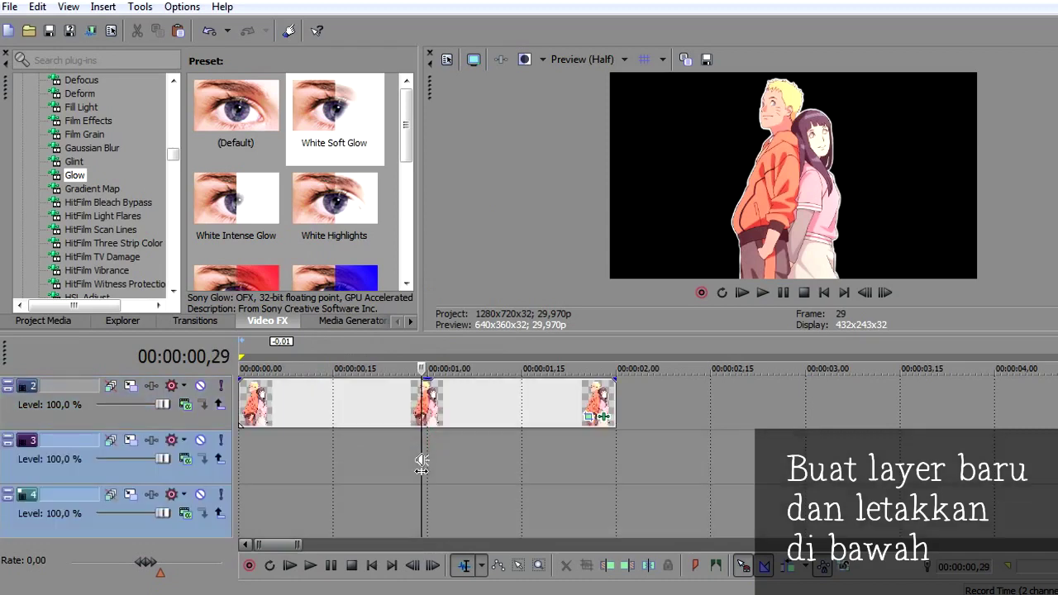
Add a White Solid Color clip at the start of the first empty track and close its generator settings.
left_click(339, 321)
left_click_drag(184, 106, 192, 278)
left_click_drag(251, 124, 128, 463)
left_click_drag(211, 422, 241, 456)
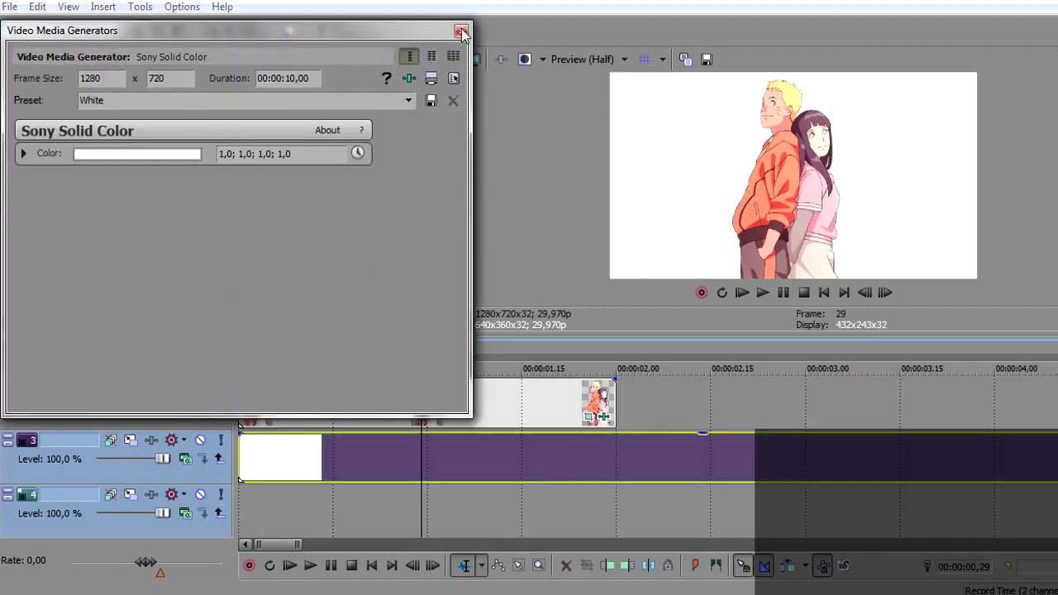
left_click(463, 31)
Place Color Palatte.png on track 2 after the glowing render clip.
left_click(18, 324)
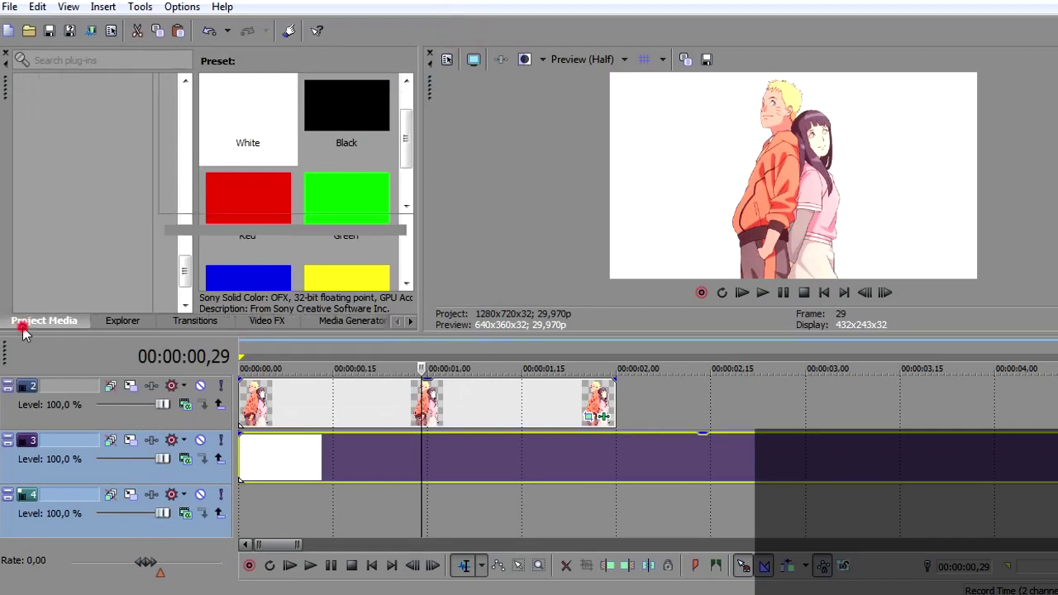
left_click(318, 189)
scroll(319, 196, "up", 1)
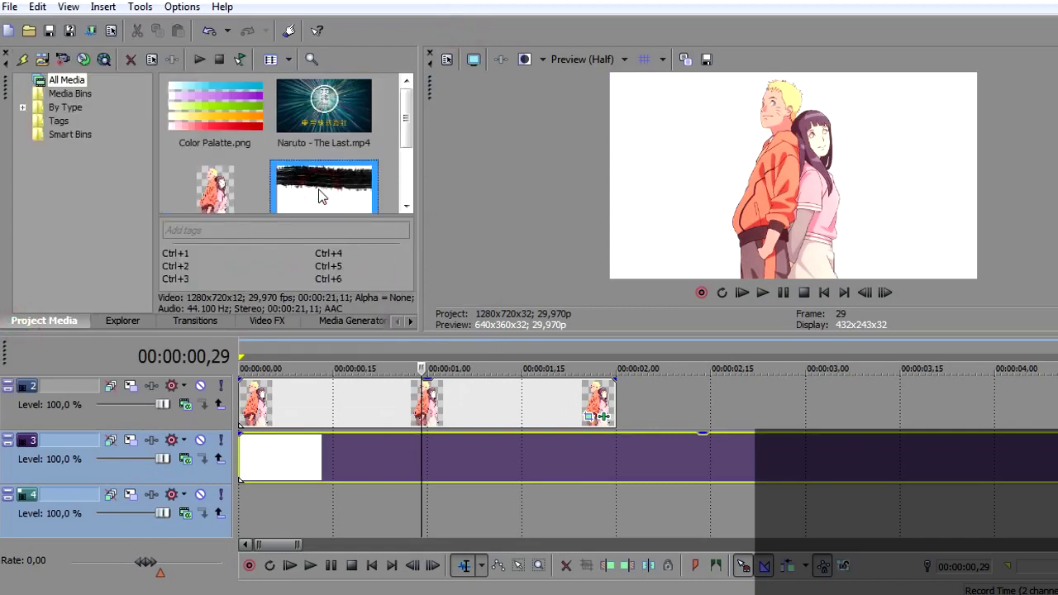
mouse_move(205, 96)
left_mouse_down()
mouse_move(709, 335)
mouse_move(688, 397)
mouse_move(699, 405)
left_mouse_up()
scroll(695, 447, "down", 3)
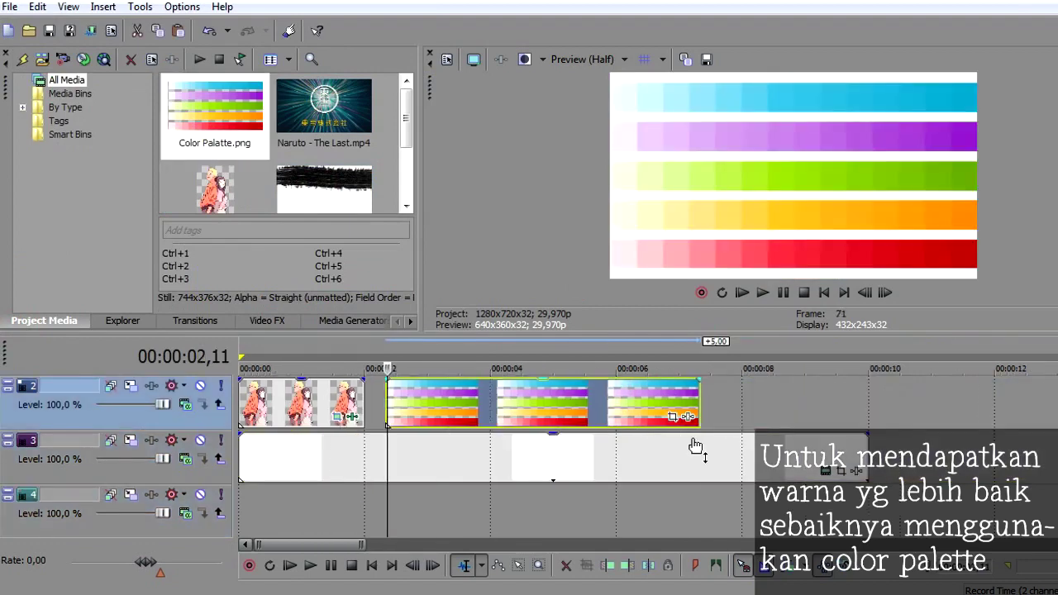
Recolor the solid color clip by sampling the light yellow-orange swatch (1,0; 0,82; 0,38) from the palette preview.
left_click(826, 473)
left_click(162, 157)
left_click(133, 176)
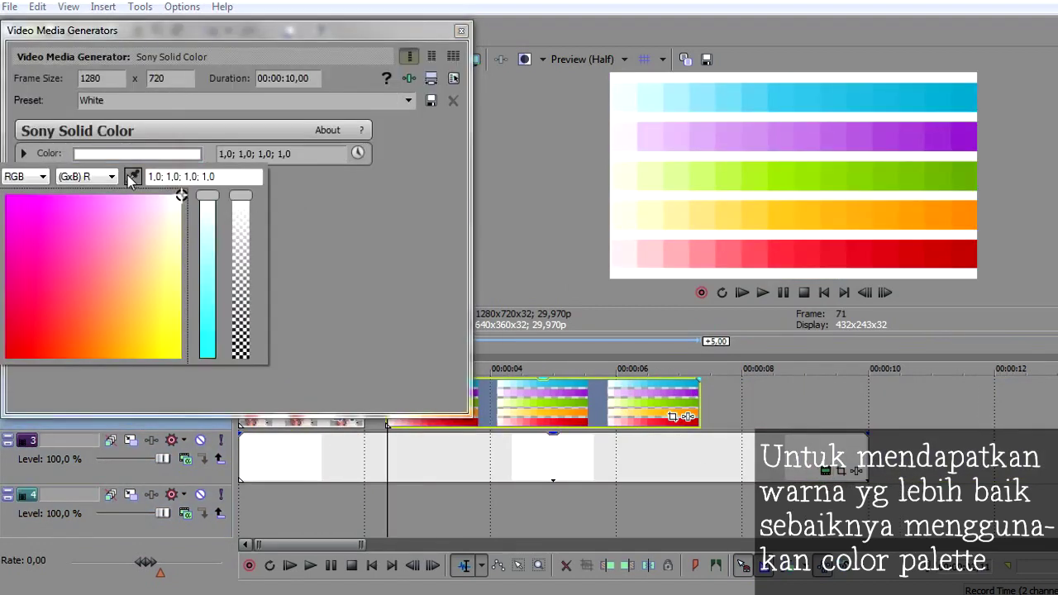
left_click(725, 216)
left_click(291, 234)
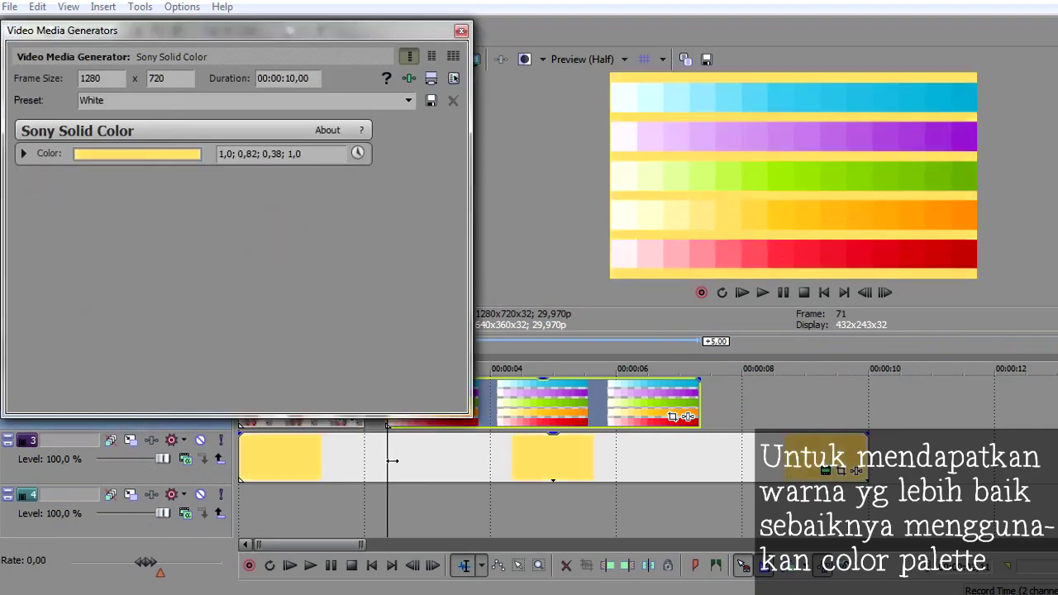
Save the yellow solid color as preset 98 and close the generator settings.
left_click(305, 100)
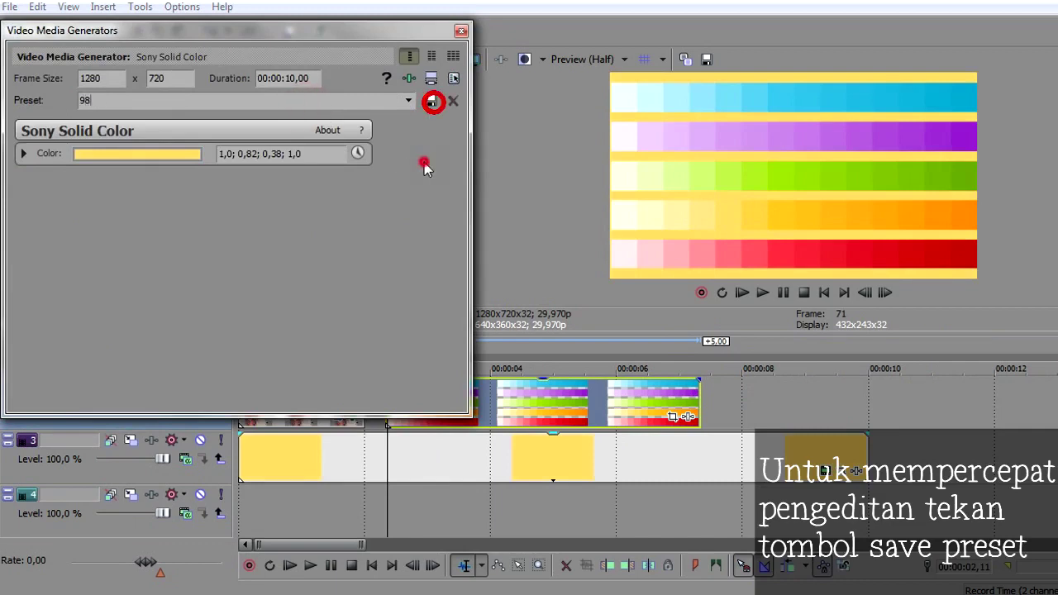
left_click(430, 104)
left_click(461, 30)
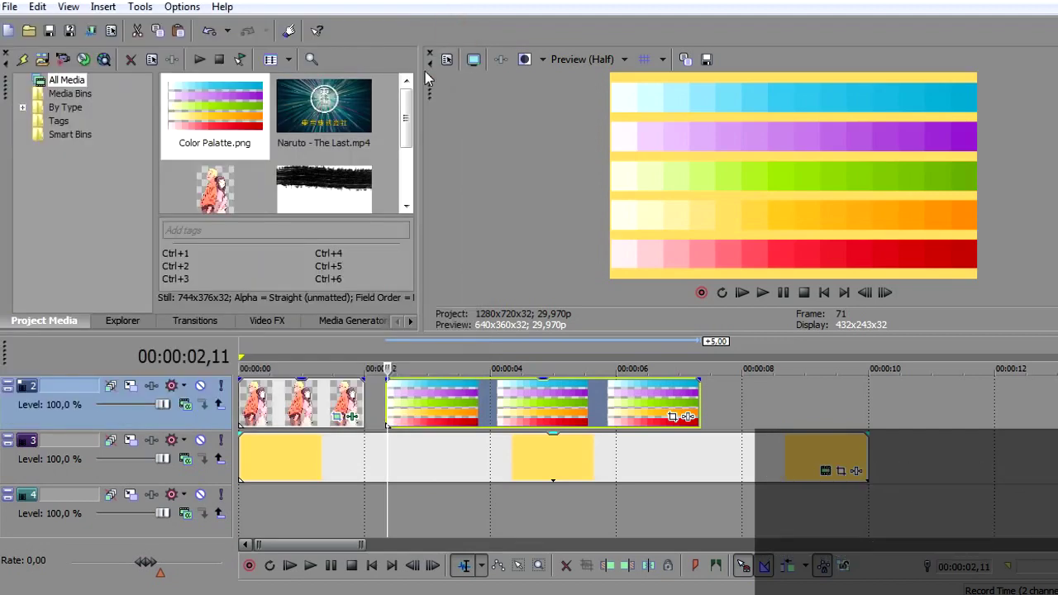
Browse the Solid Color generator's presets down to the saved custom colors.
left_click(340, 323)
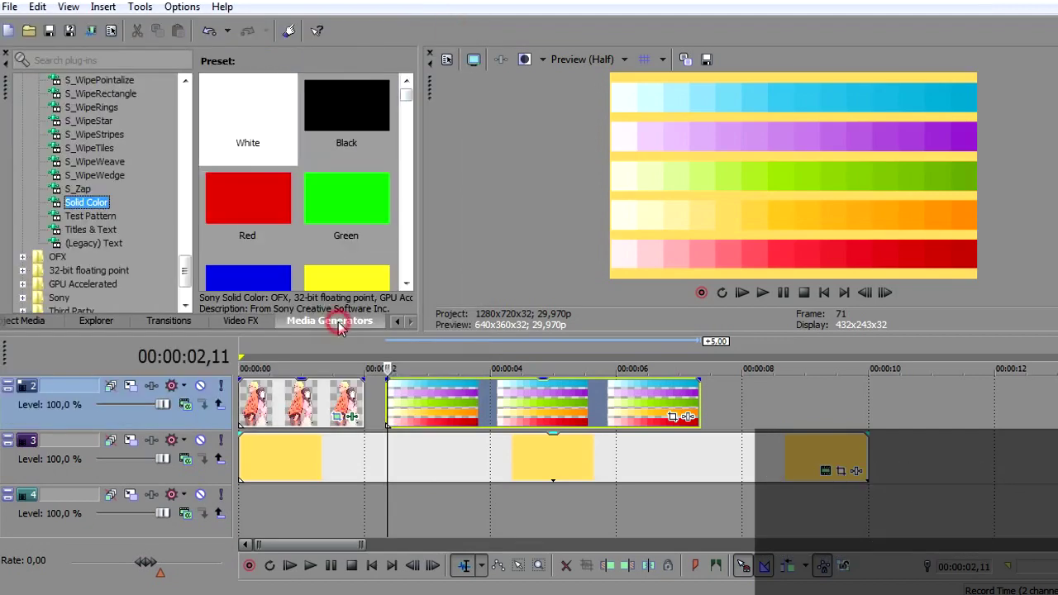
left_click(86, 217)
left_click(86, 203)
left_click_drag(405, 99, 406, 273)
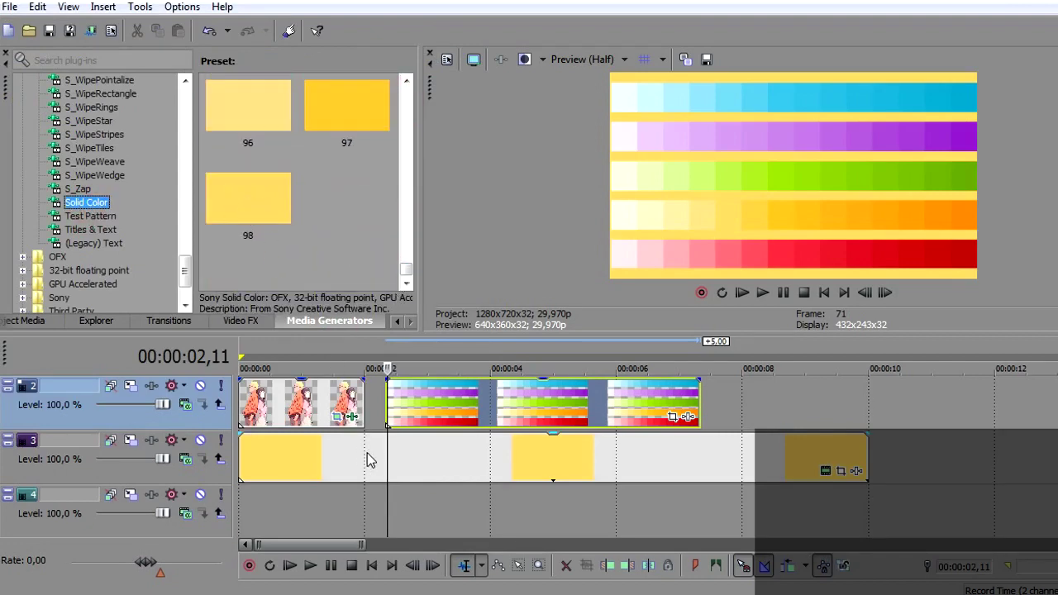
Split the yellow solid color clip at 00:00:02,00 where the character render ends and remove the remainder.
left_click(367, 459)
scroll(369, 454, "up", 3)
key("s")
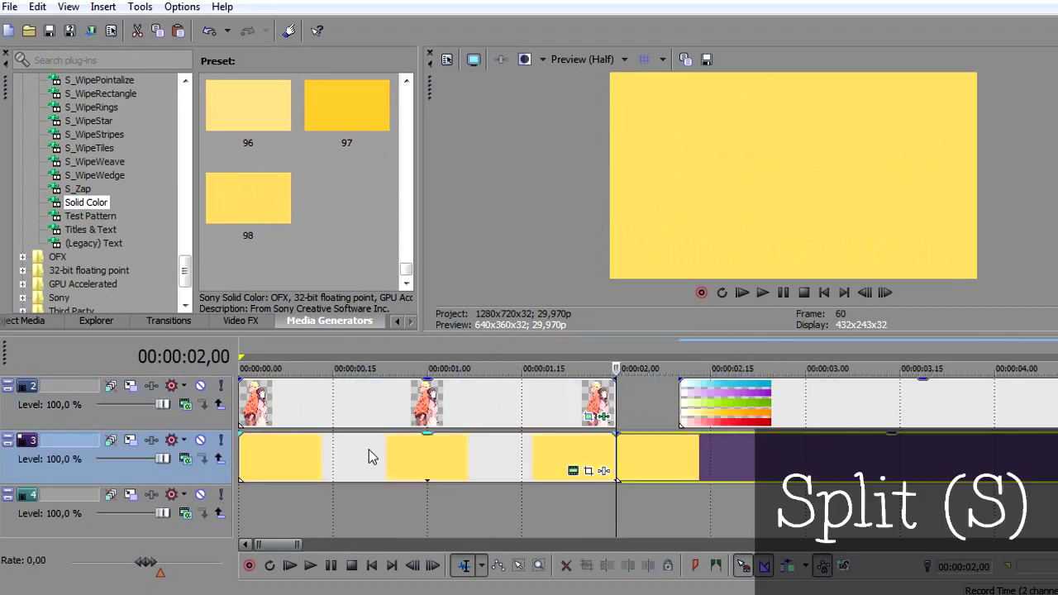
key("Delete")
Apply the default Cookie Cutter effect to the yellow solid and set its center Y to 0.
left_click(339, 453)
left_click(251, 322)
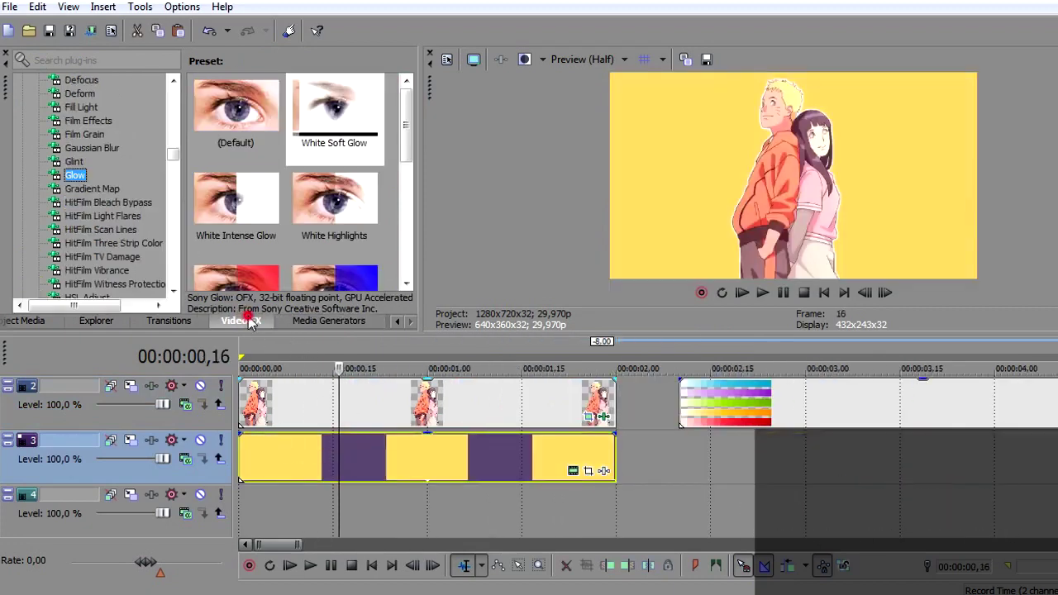
scroll(136, 209, "up", 5)
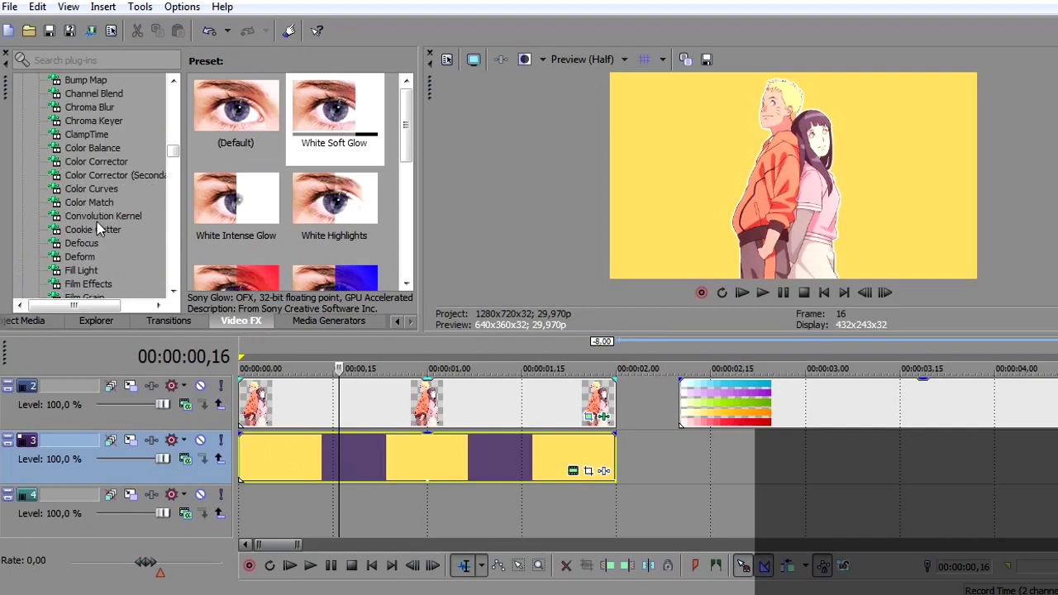
left_click(92, 229)
left_click_drag(236, 112, 310, 455)
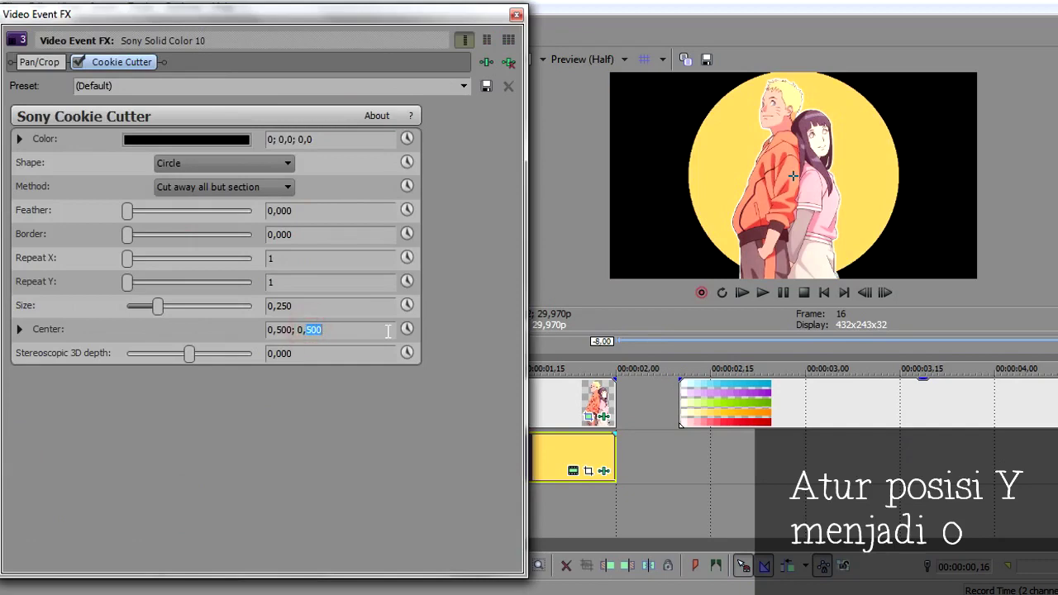
type("0")
key("Return")
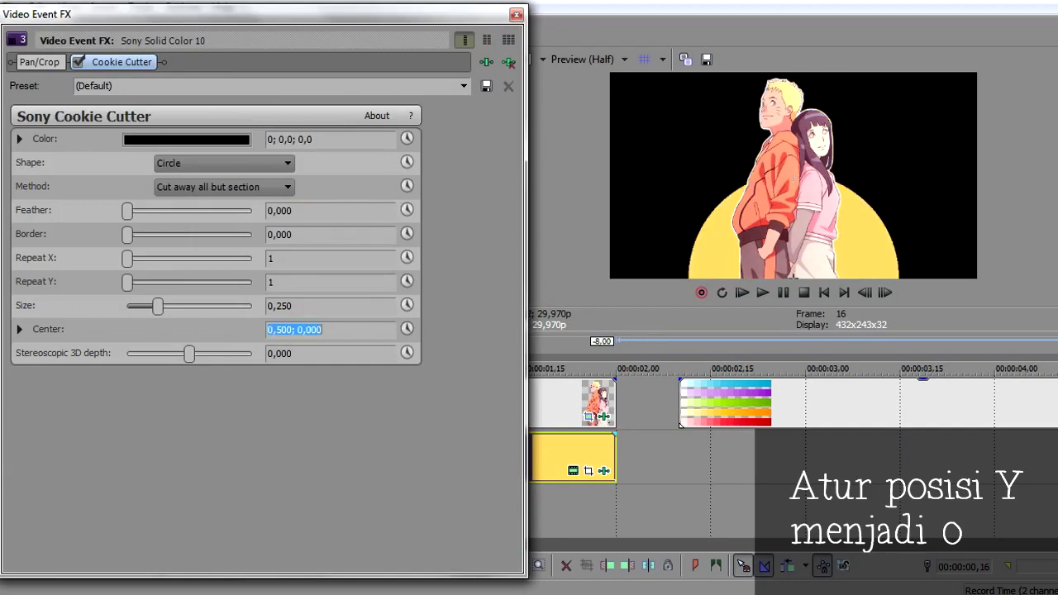
Enable animation for the Cookie Cutter size and add a keyframe at 00:00:00,10.
left_click(406, 305)
left_click(173, 445)
scroll(174, 445, "up", 3)
scroll(229, 461, "down", 2)
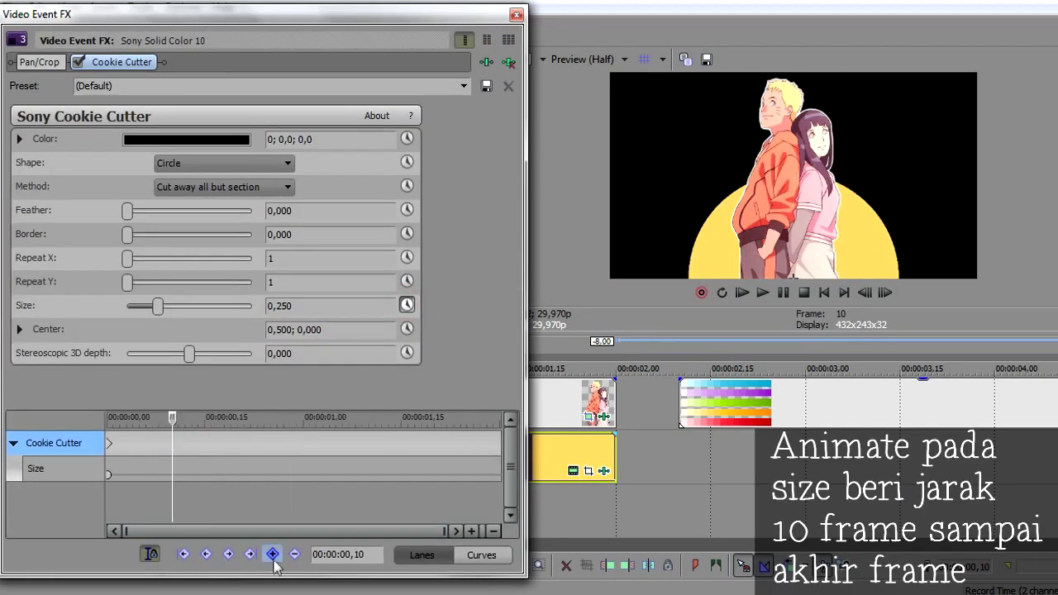
left_click(273, 555)
Set the first size keyframe to Fast Fade with a size of 0.
scroll(164, 494, "up", 1)
left_click(109, 474)
right_click(109, 473)
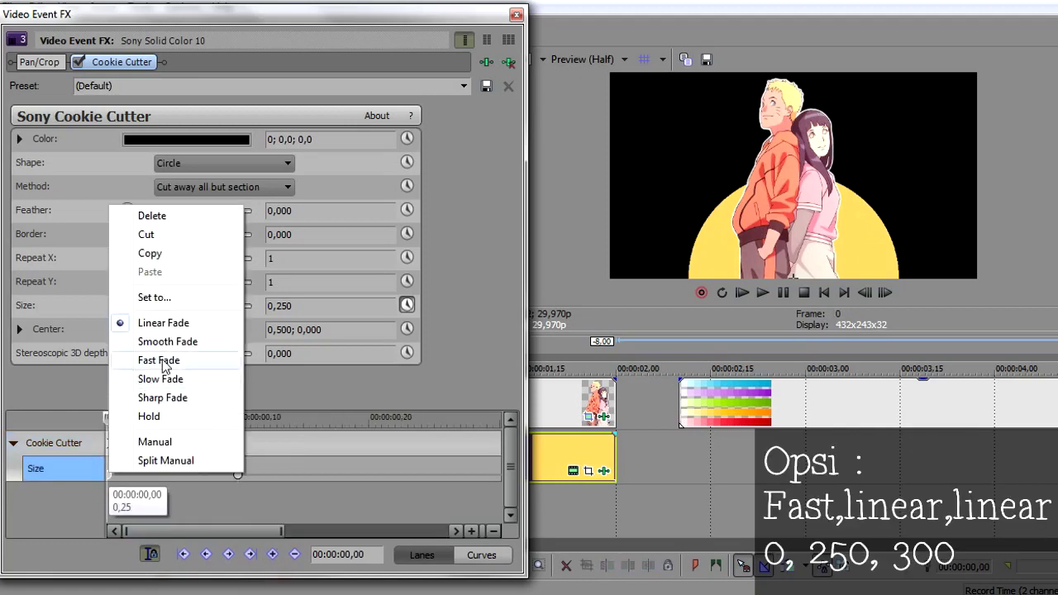
left_click(141, 356)
left_click(301, 308)
Add a third size keyframe of 0,300, move it to the clip's last frame, and close the effect settings.
left_click(329, 442)
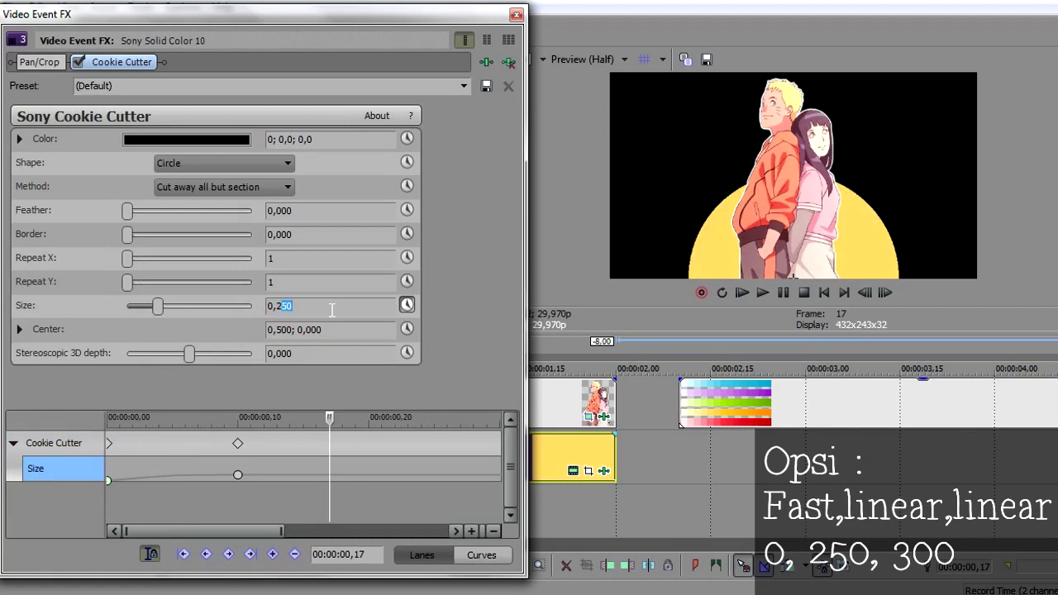
type("0,300")
key("Return")
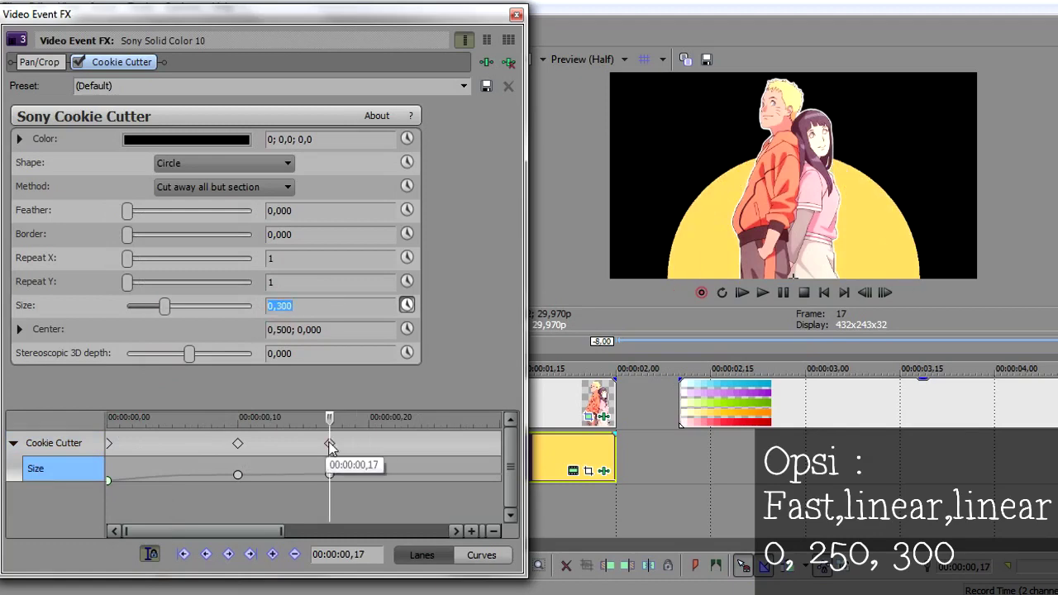
scroll(330, 444, "down", 3)
left_click_drag(218, 443, 499, 444)
left_click(171, 443)
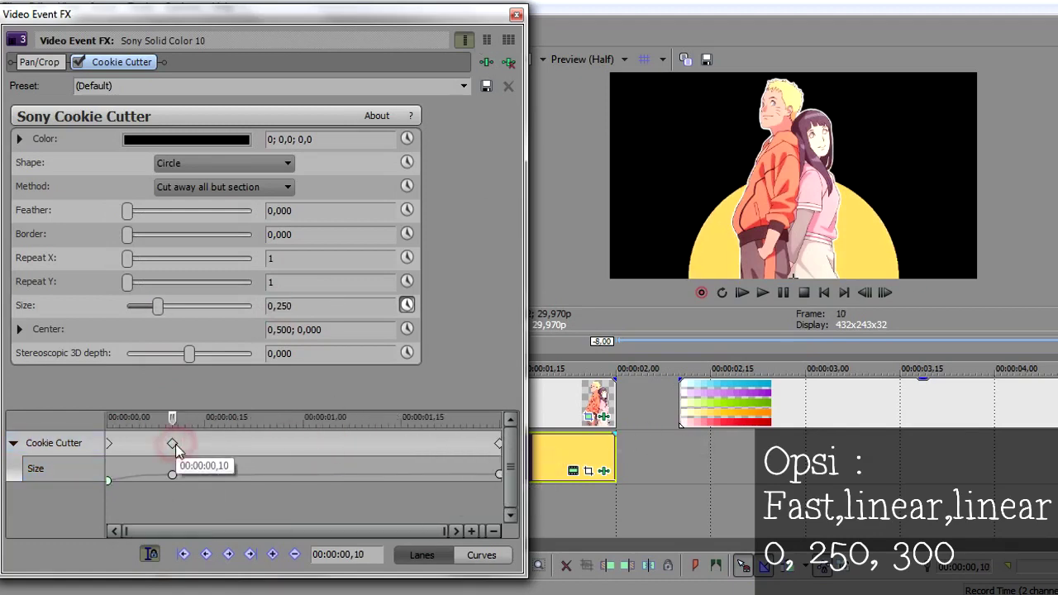
left_click(516, 14)
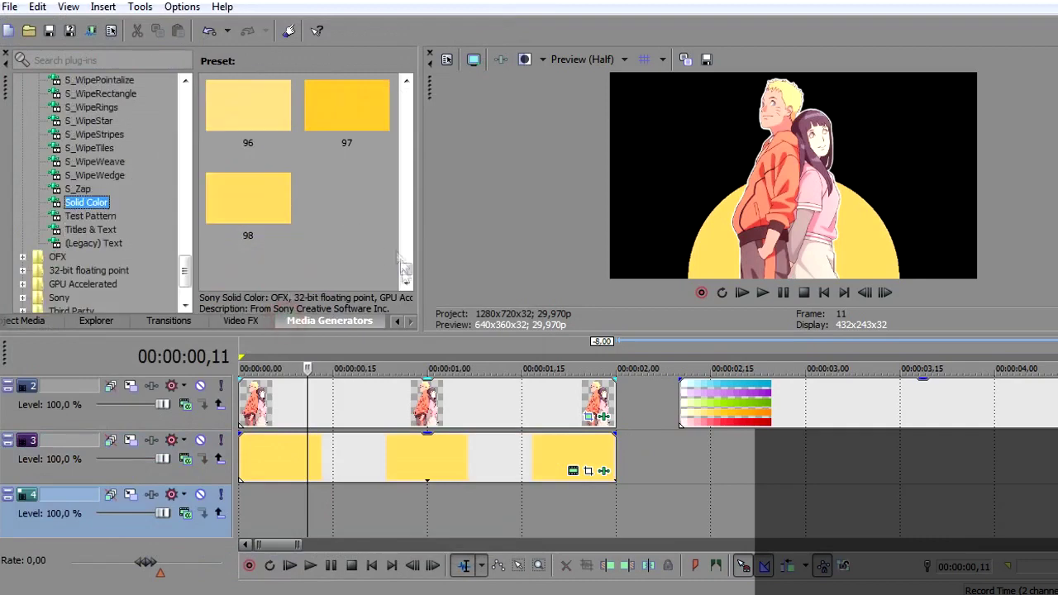
Add a White solid color clip below the yellow one and trim it to end at 00:00:02,00.
scroll(397, 251, "up", 10)
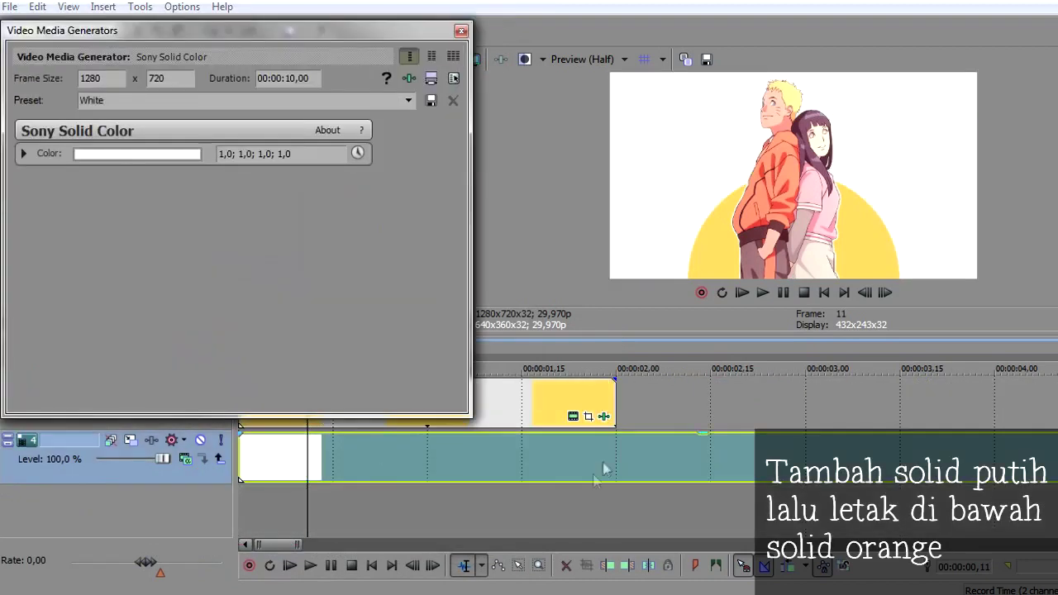
left_click(613, 454)
key("s")
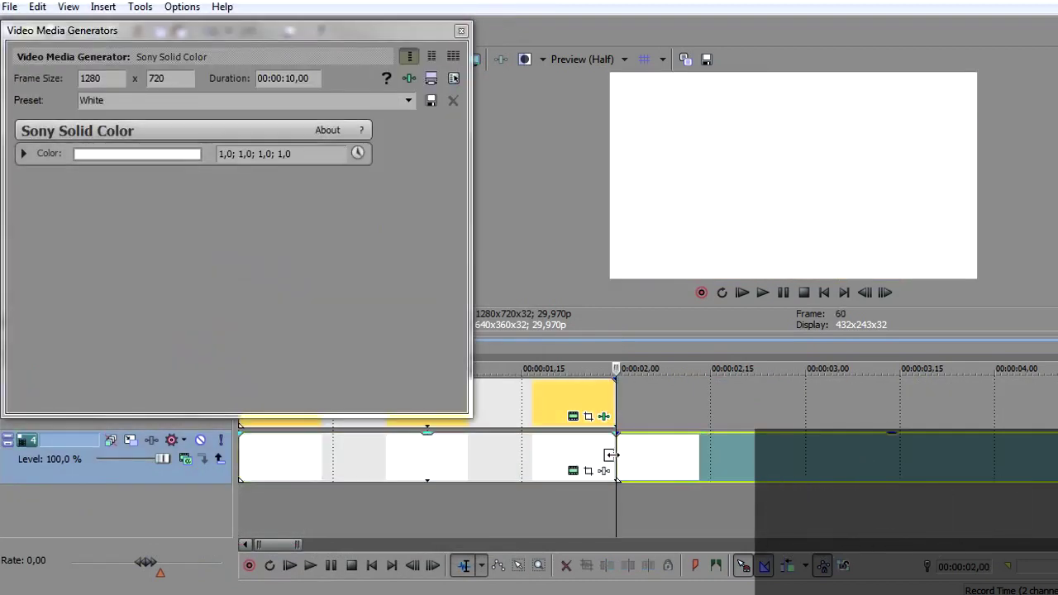
key("Delete")
left_click(462, 31)
Copy the yellow clip's event attributes onto the white clip and check the Cookie Cutter keyframes.
left_click(364, 408)
right_click(305, 396)
left_click(335, 226)
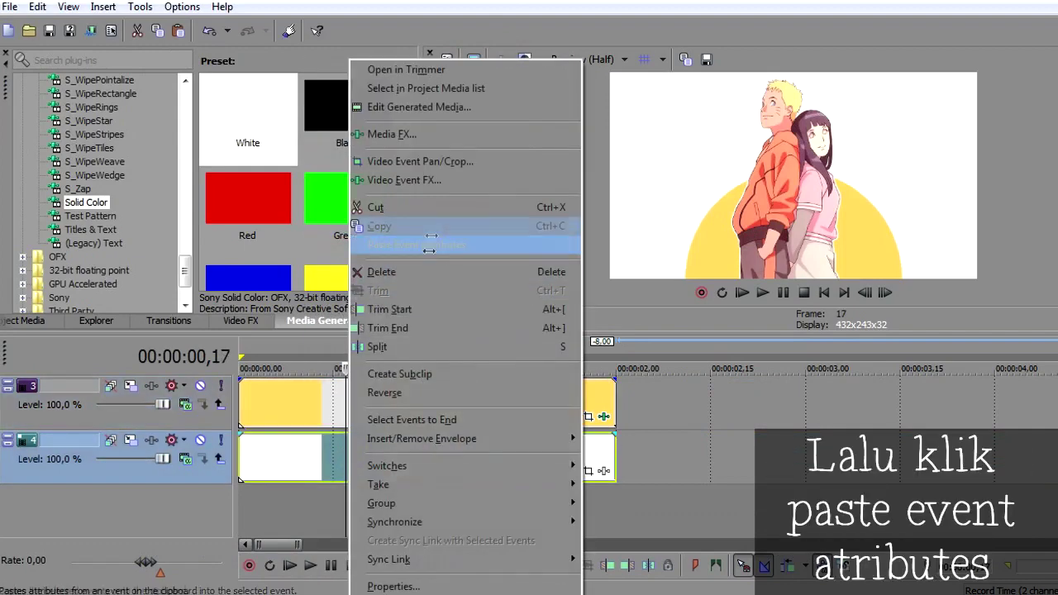
left_click(423, 245)
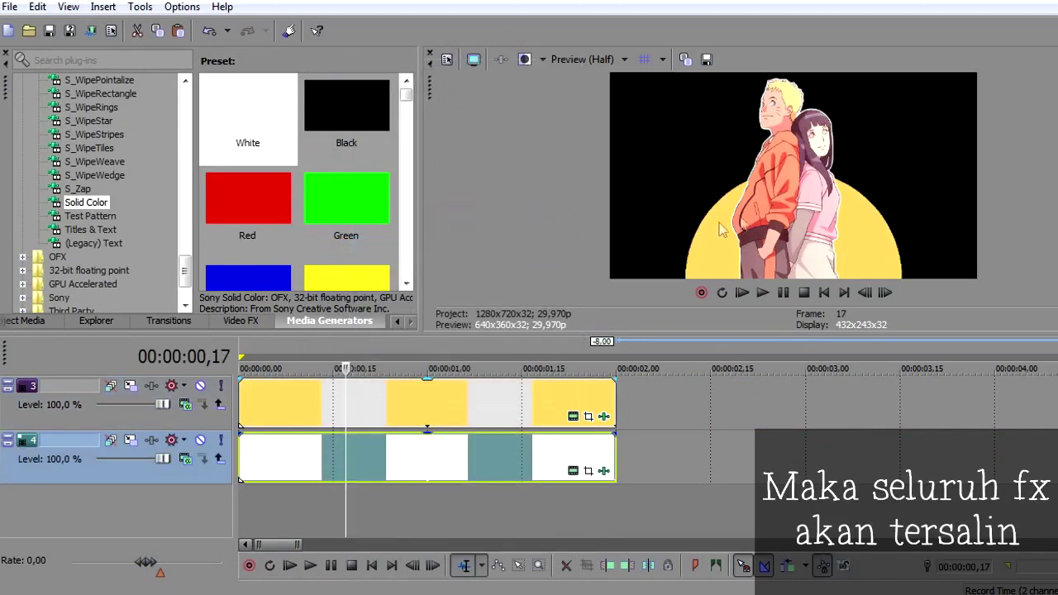
left_click(603, 471)
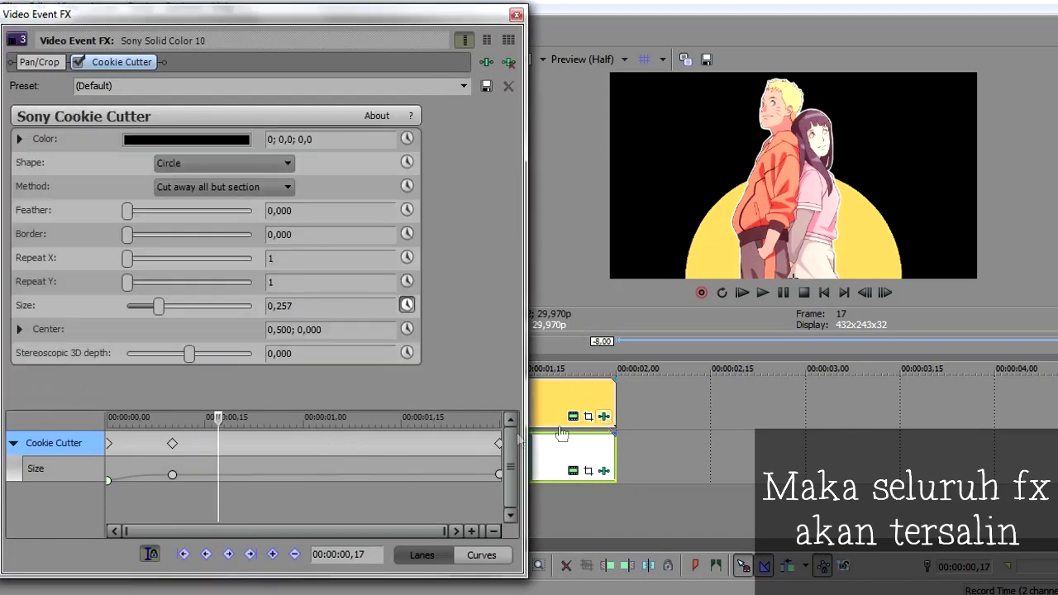
left_click(516, 14)
Move the white clip to start at 00:00:00,08, two frames before the yellow clip's second keyframe.
scroll(389, 496, "up", 2)
left_click_drag(383, 494, 307, 503)
left_click_drag(328, 447, 396, 446)
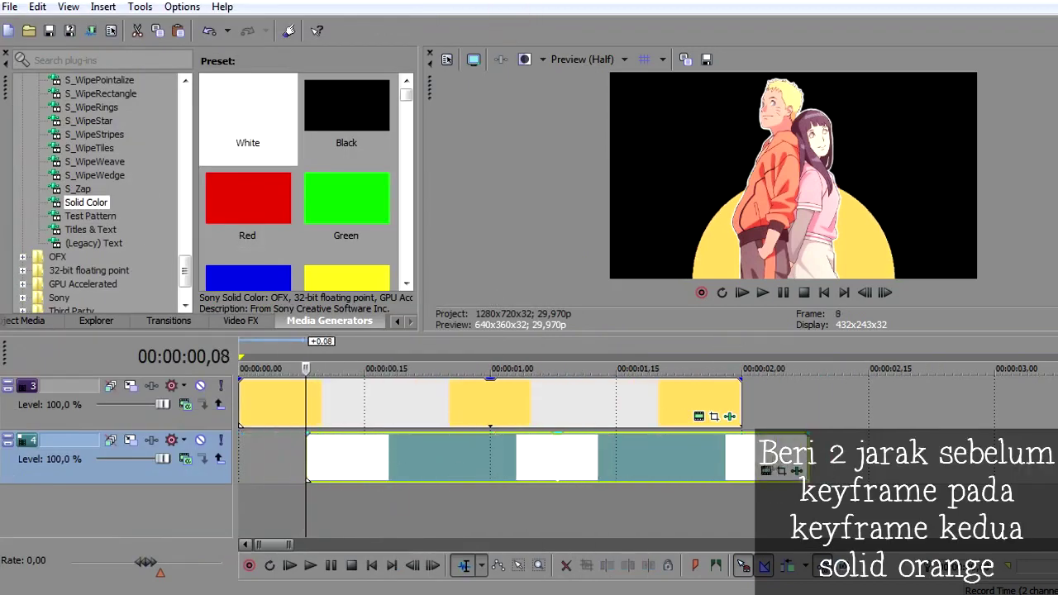
Set the white clip's three Cookie Cutter size keyframes to 0,250, 0,350 and 0,400.
left_click(797, 471)
left_click(106, 480)
type("250")
key("Return")
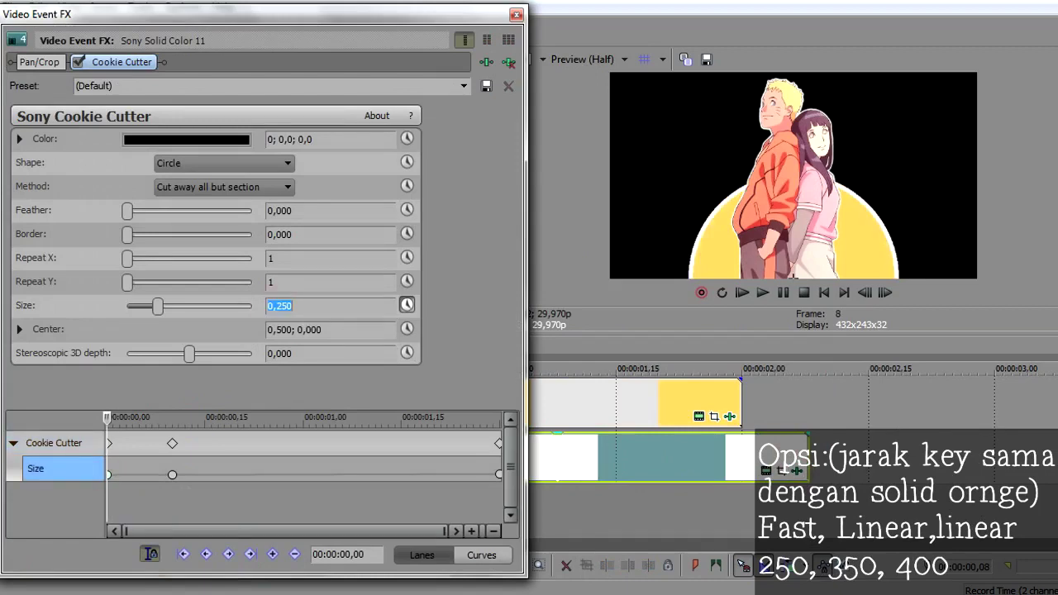
left_click(172, 474)
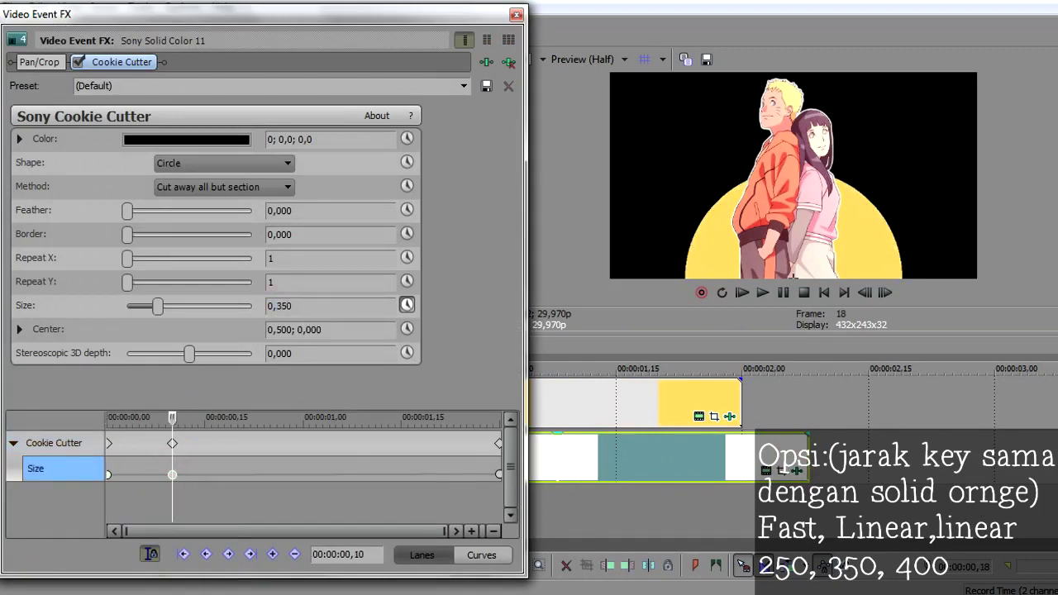
left_click(499, 473)
left_click_drag(279, 306, 319, 309)
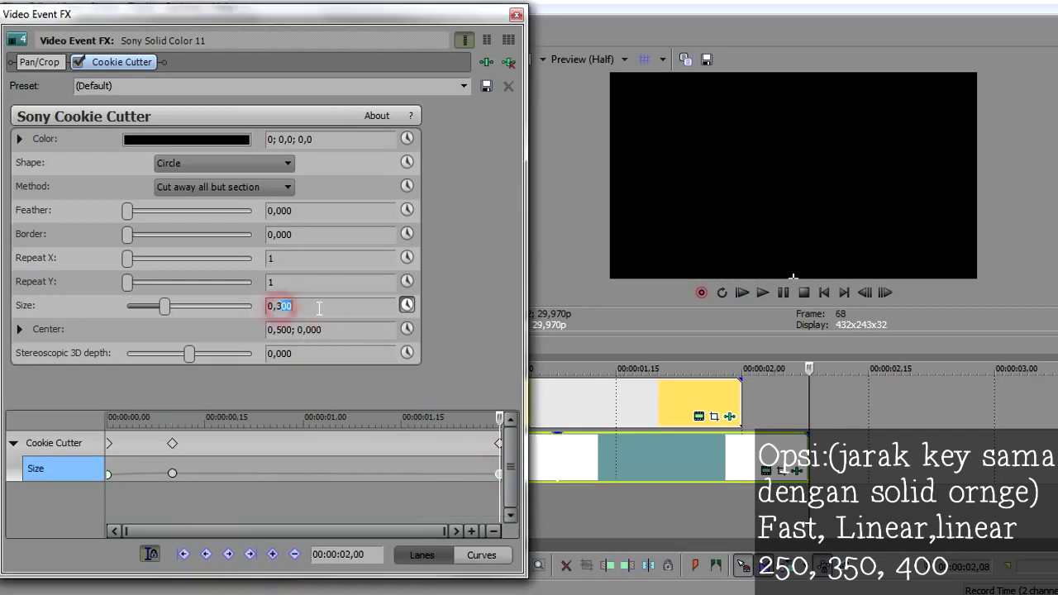
type("400")
key("Return")
left_click(516, 14)
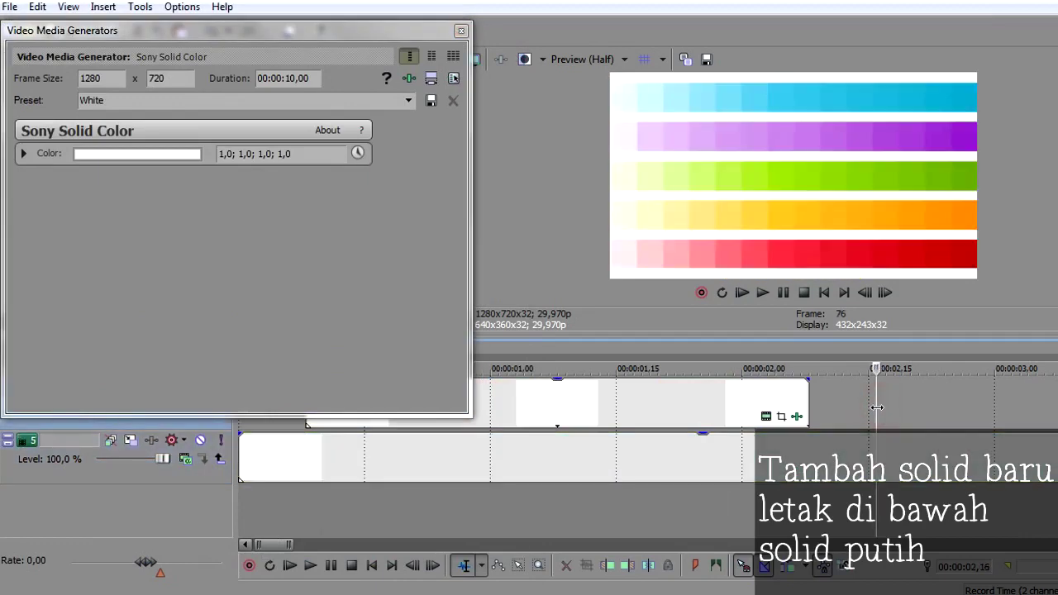
Color the new track 5 solid light pink (1,0; 0,79; 0,79) from the palette preview and trim it to end at 00:00:02,00.
left_click(157, 154)
left_click(657, 248)
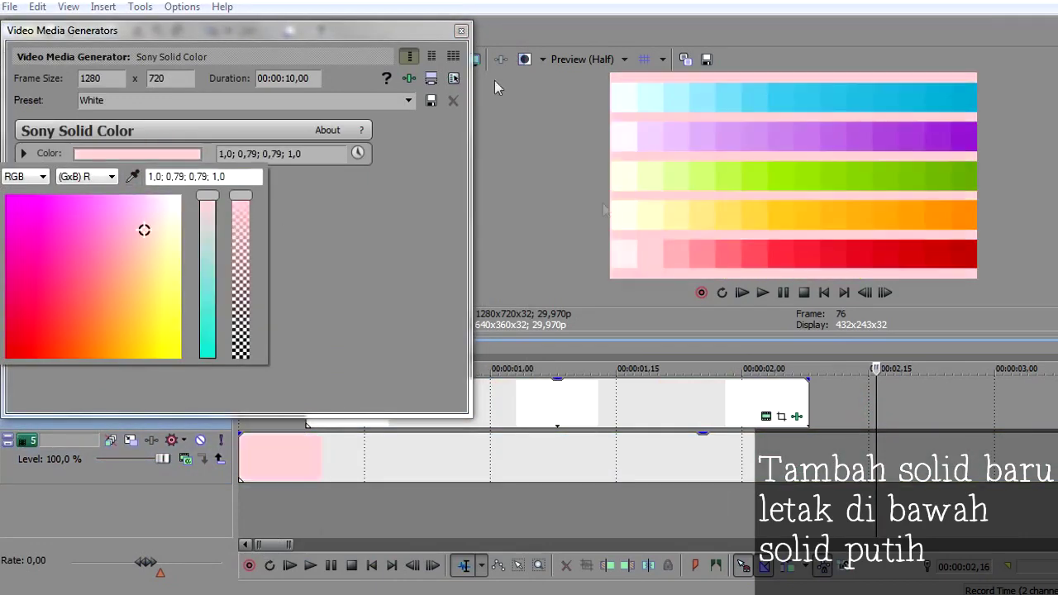
left_click(433, 232)
left_click(461, 30)
left_click_drag(754, 461, 815, 461)
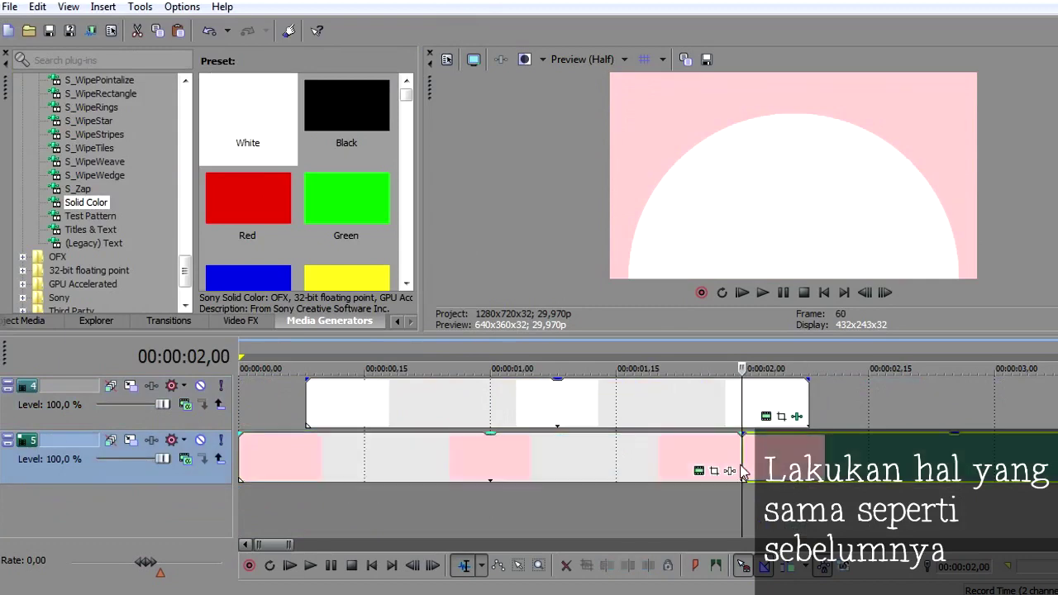
key("Delete")
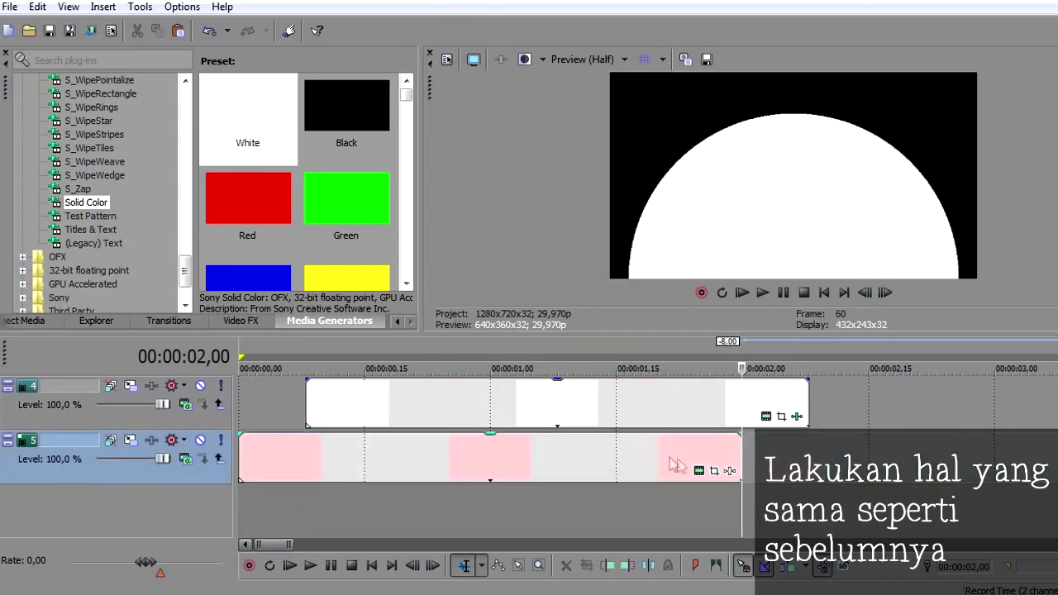
Copy the white clip's event attributes onto the pink solid clip.
right_click(616, 400)
left_click(638, 226)
right_click(601, 459)
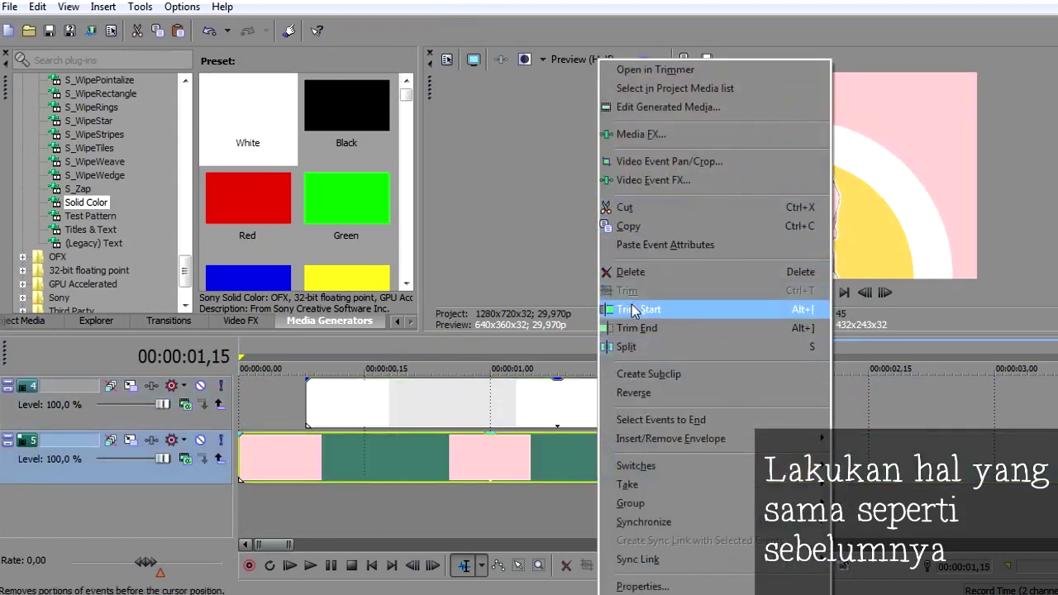
left_click(645, 244)
Move the pink clip to start at 00:00:00,16, two frames before the white clip's second keyframe.
left_click(309, 405)
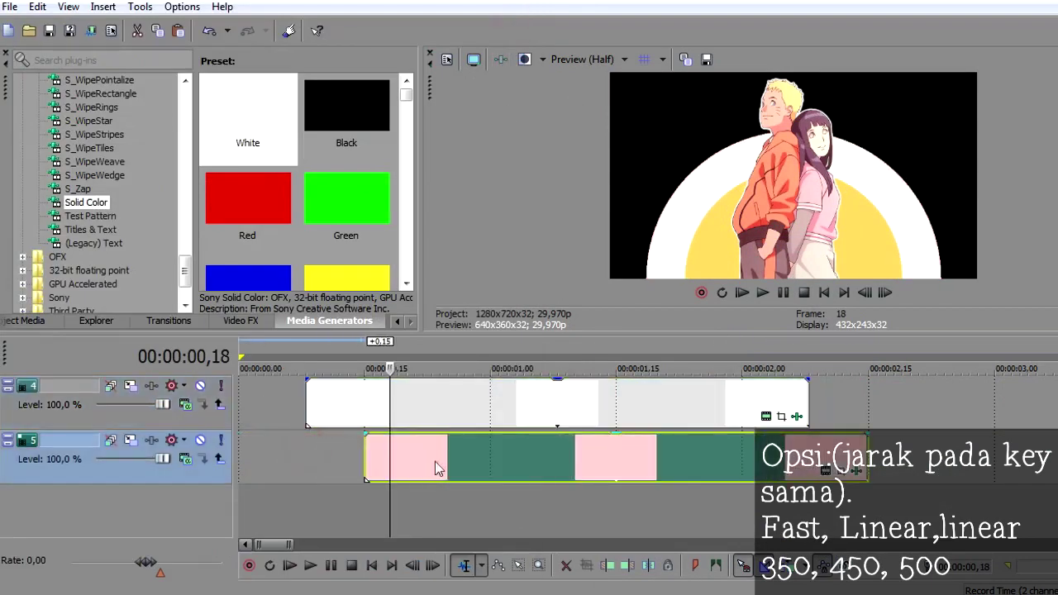
scroll(689, 461, "up", 5)
scroll(686, 456, "down", 3)
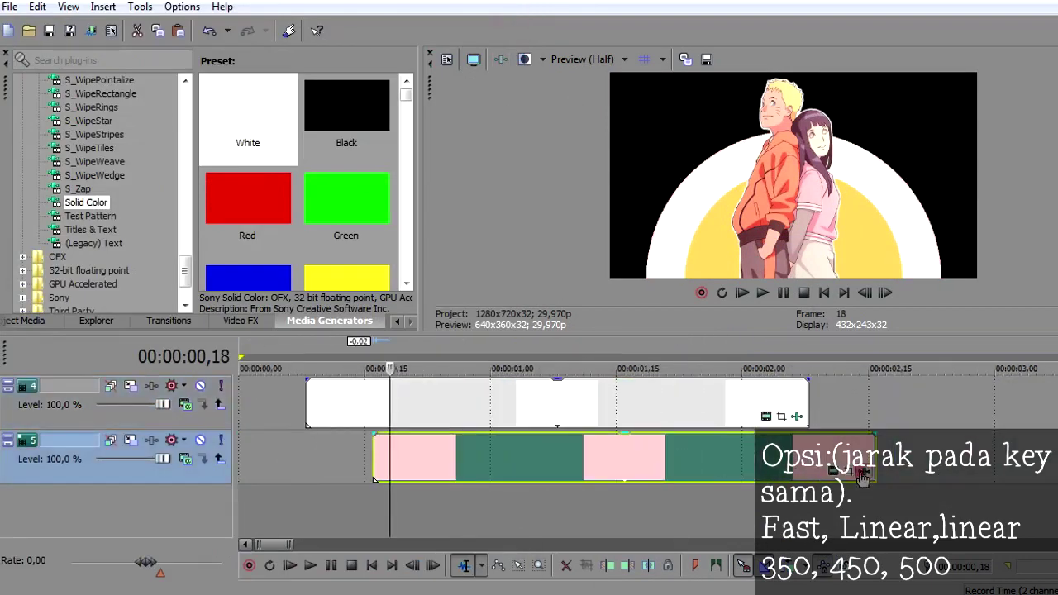
Set the pink clip's first two Cookie Cutter size keyframes to 0,350 and 0,450.
left_click(863, 470)
left_click(108, 474)
left_click_drag(277, 306, 301, 308)
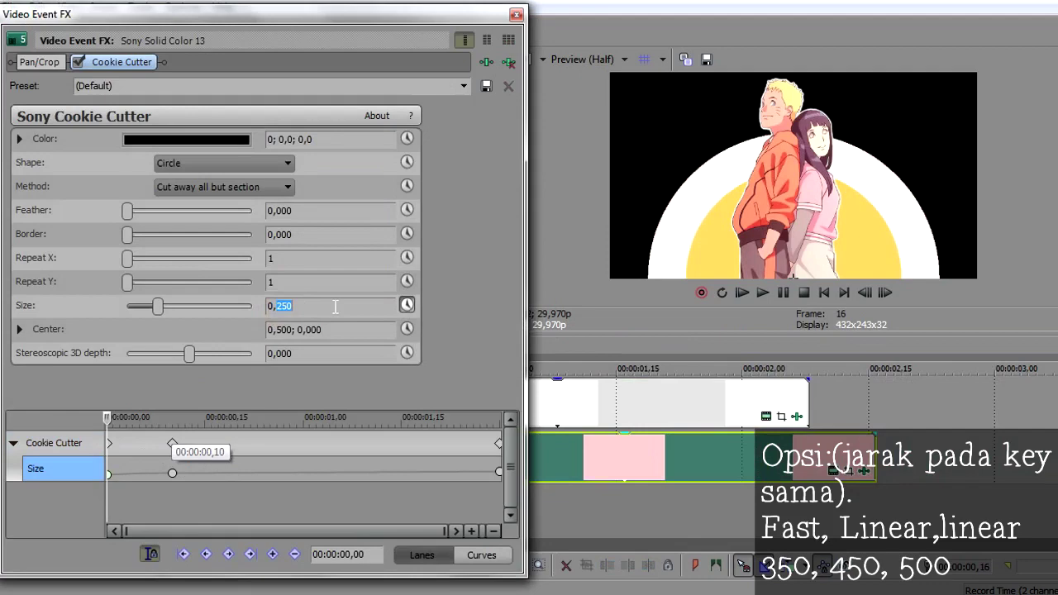
type("350")
key("Return")
left_click(172, 473)
double_click(278, 305)
type("450")
key("Return")
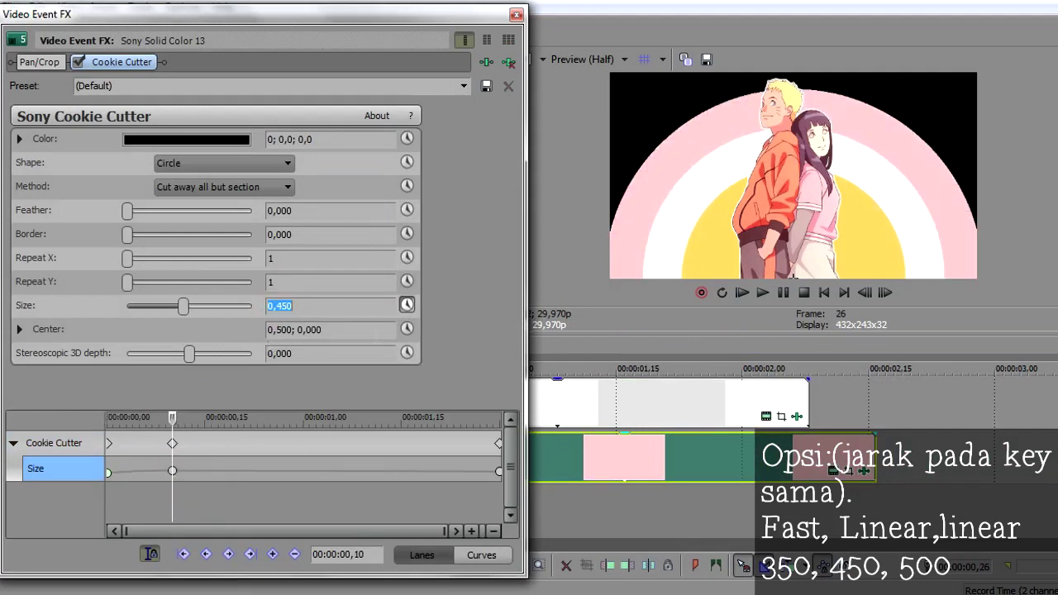
Set the pink clip's last size keyframe to 0,500 and close the effect settings.
left_click(499, 472)
double_click(326, 307)
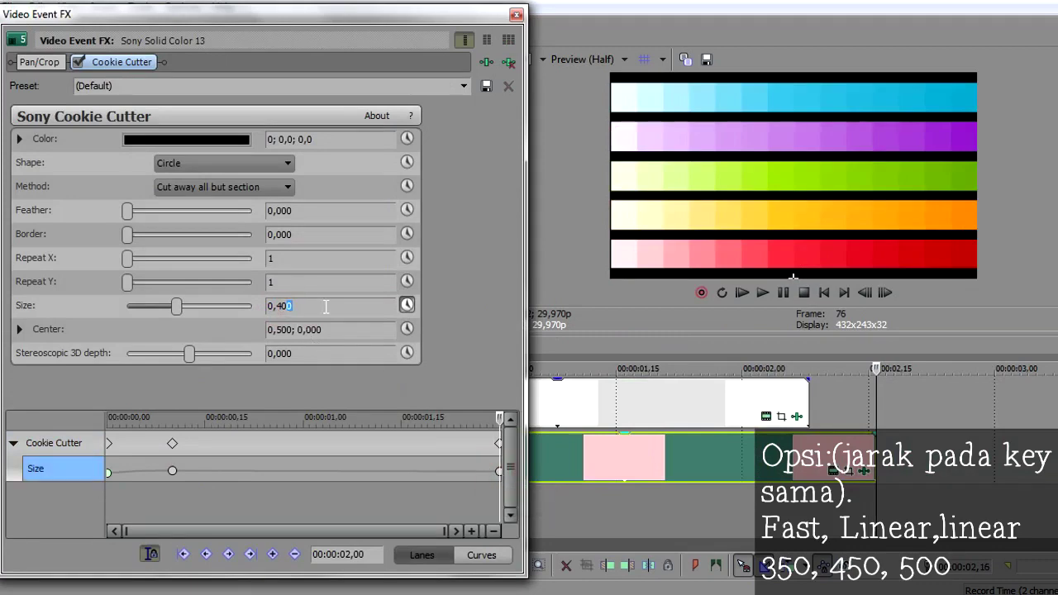
type("500")
key("Return")
left_click(515, 15)
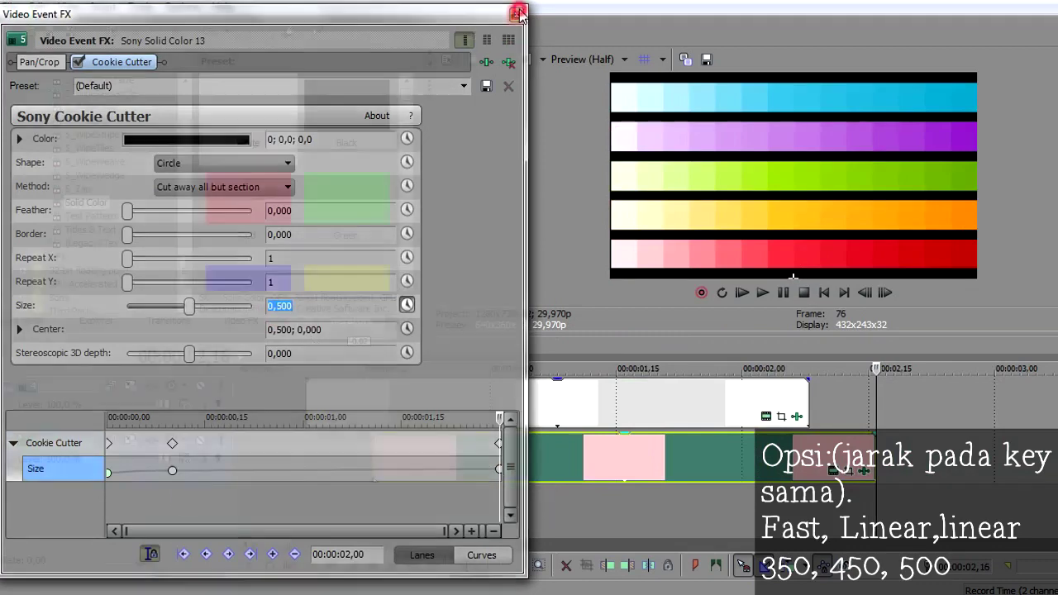
Select the yellow clip's time range and play it back to preview the expanding circles.
scroll(557, 476, "down", 4)
scroll(336, 438, "up", 2)
double_click(337, 439)
key("space")
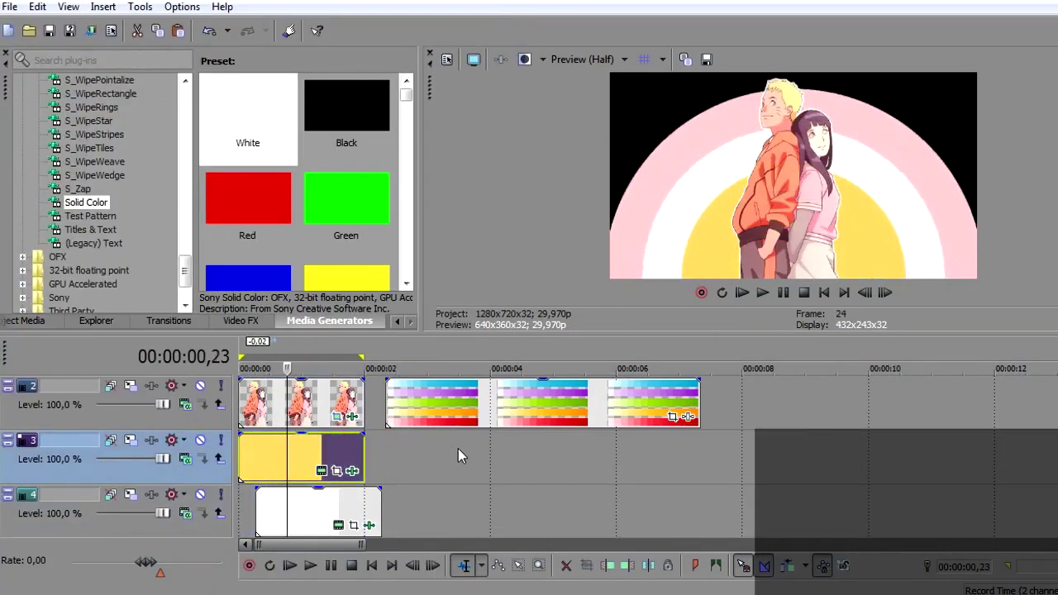
key("space")
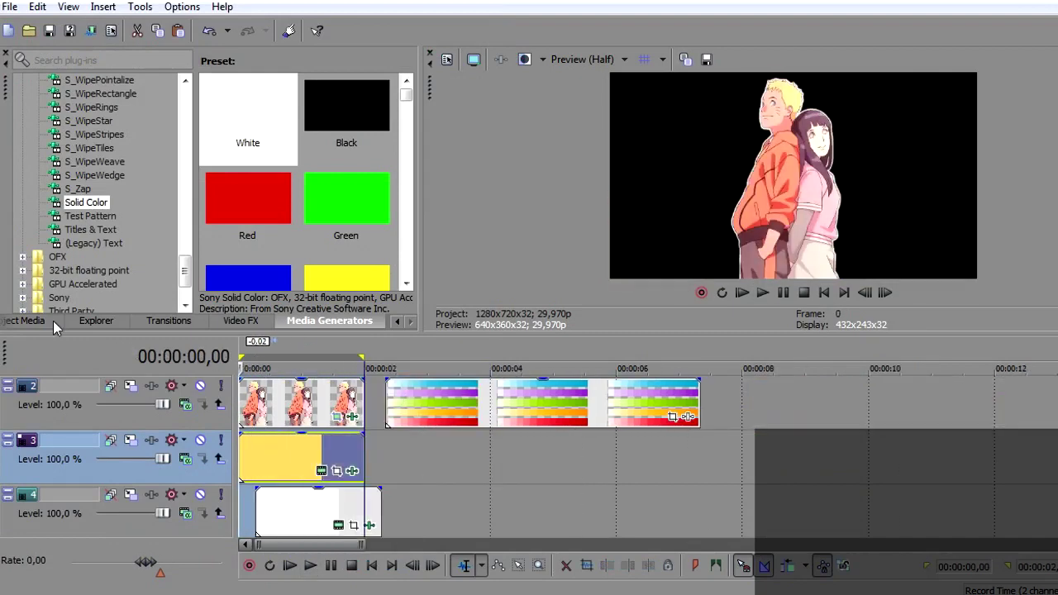
Add the Naruto - The Last.mp4 footage below the white clip and decline matching the project settings to the media.
left_click(23, 321)
left_click(358, 182)
scroll(358, 184, "up", 3)
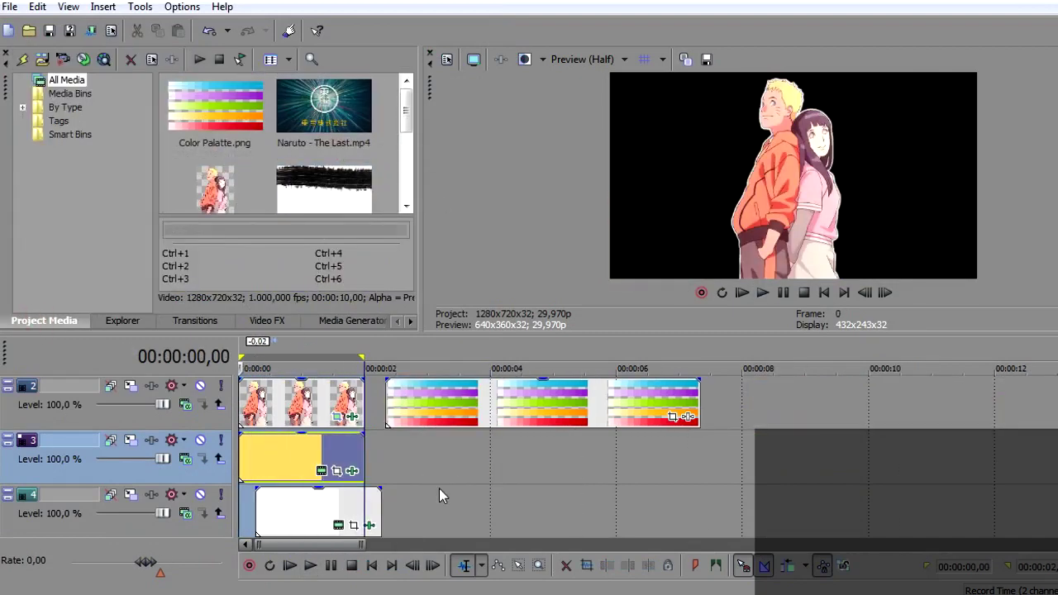
left_click_drag(324, 107, 434, 508)
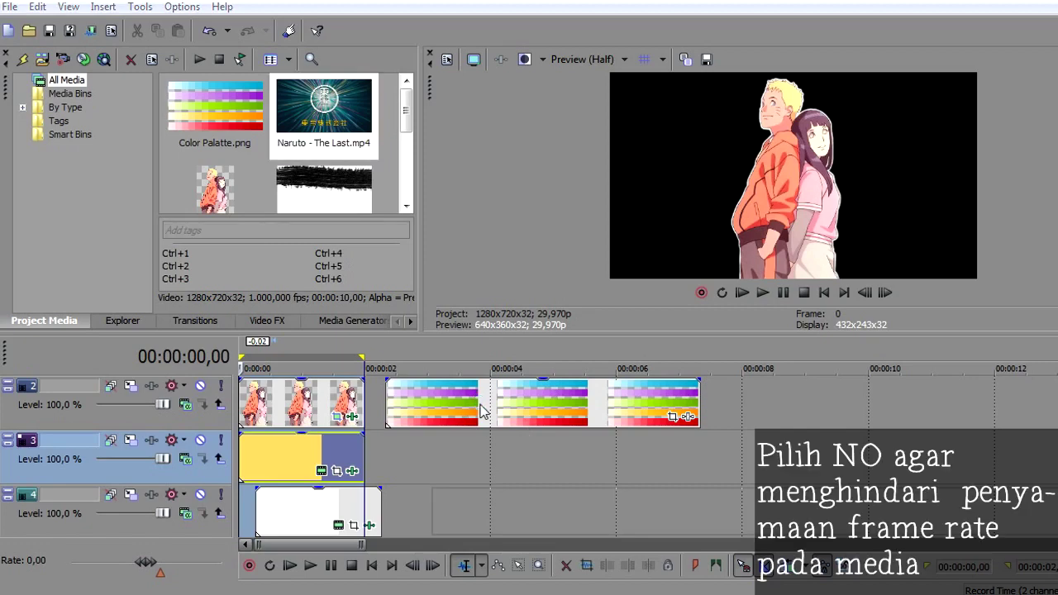
left_click(716, 242)
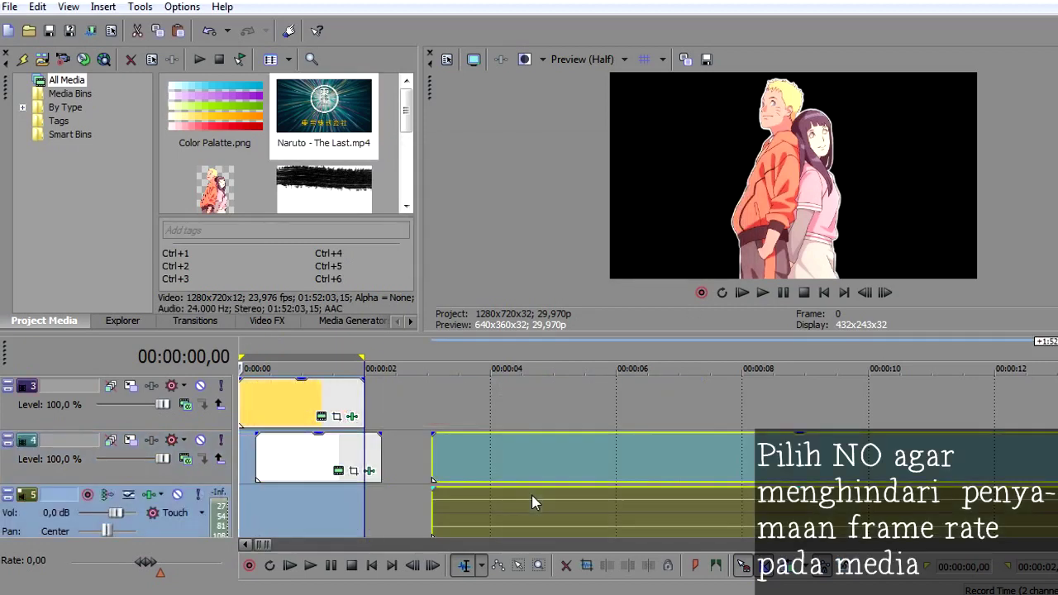
Ungroup the movie clip's video and audio near 01:51:31,08 and delete the audio event along with its track.
scroll(504, 486, "down", 15)
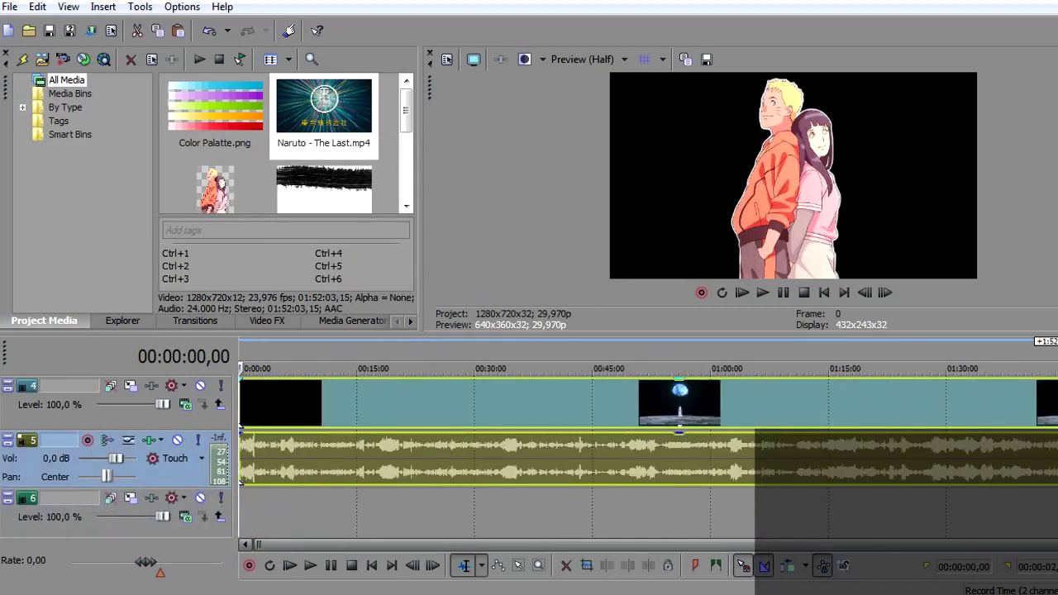
left_click(1056, 401)
scroll(807, 451, "up", 10)
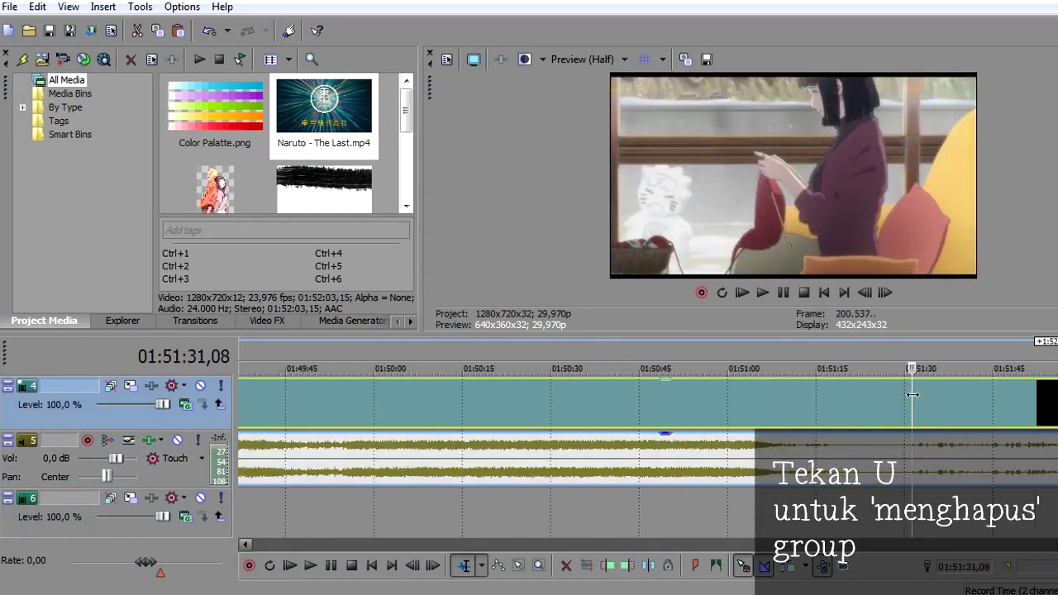
key("u")
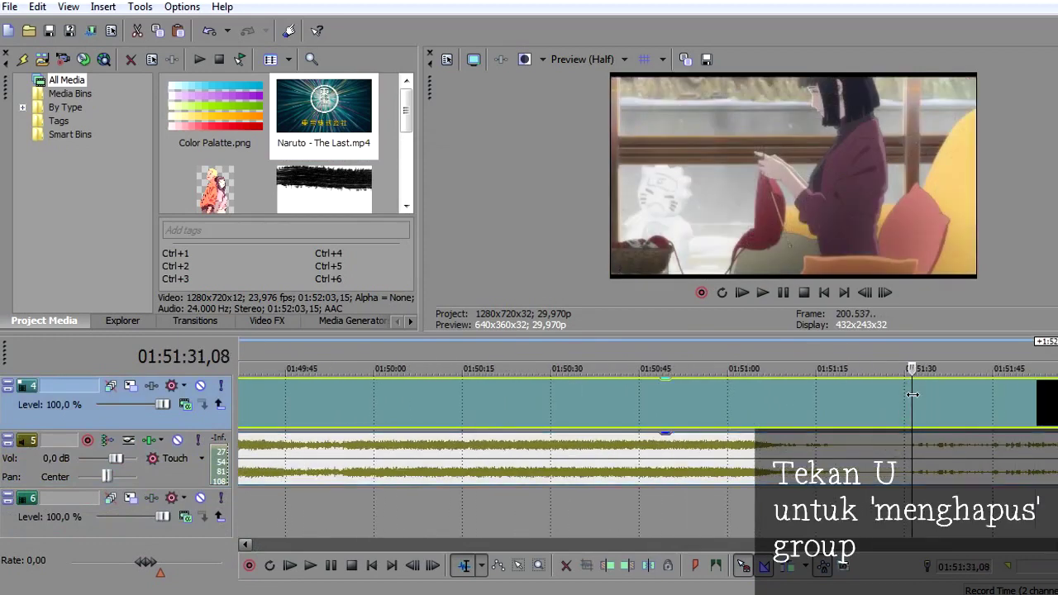
left_click(911, 450)
key("Delete")
key("Delete")
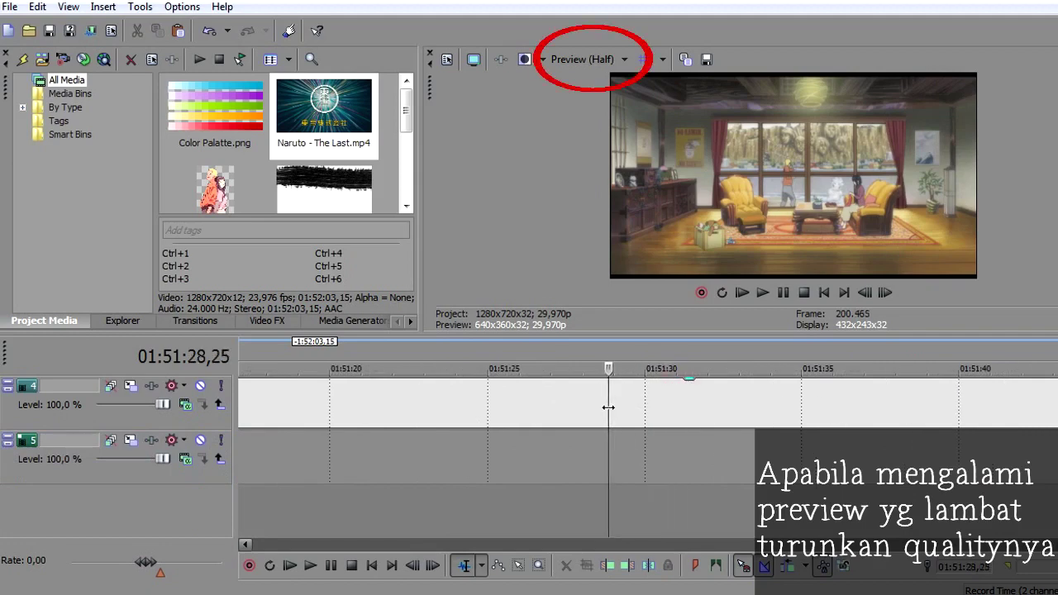
Lower the preview quality to Draft (Quarter) and locate the frame where the living-room scene meets the knitting close-up.
left_click(678, 140)
left_click(475, 409)
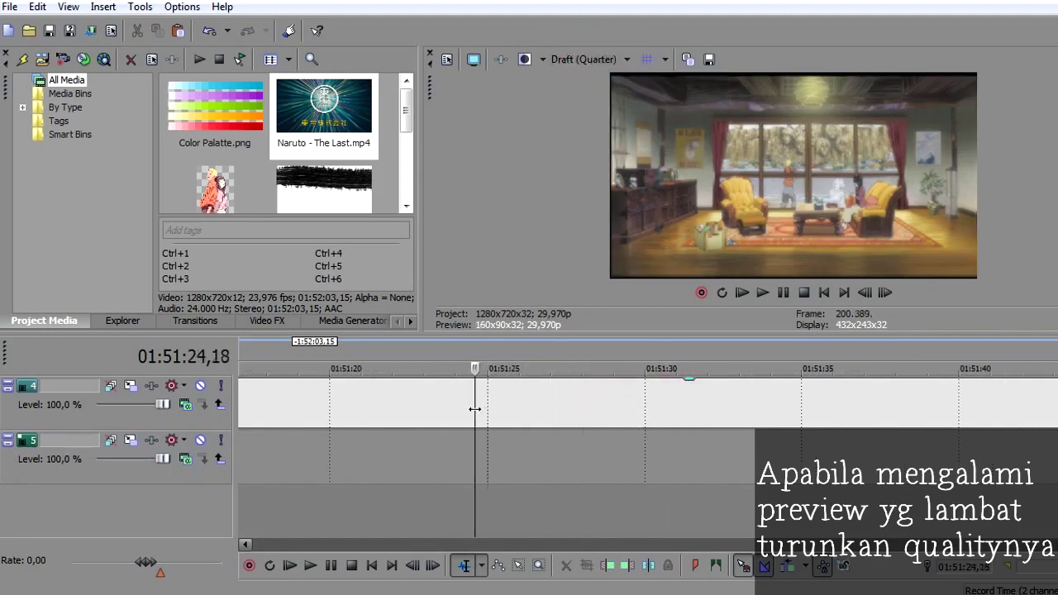
scroll(681, 402, "down", 2)
left_click(705, 407)
scroll(695, 409, "up", 3)
double_click(866, 293)
left_click(885, 293)
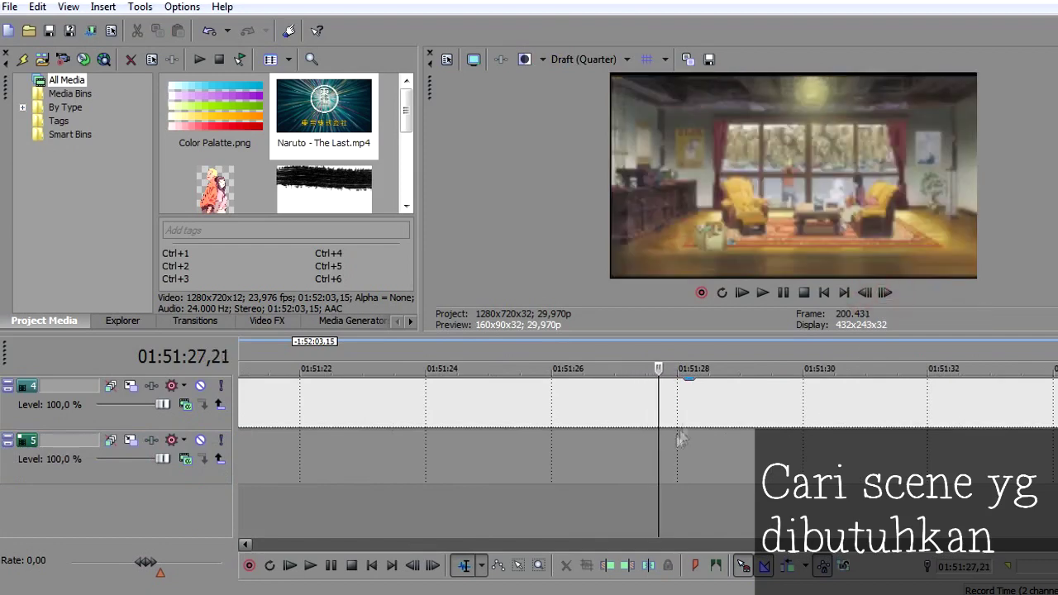
Split the movie clip at the boundaries of the knitting close-up and the living-room scene.
left_click(679, 387)
key("s")
scroll(803, 406, "down", 2)
key("s")
Delete the unneeded movie footage before and after the two selected scenes.
left_click(510, 397)
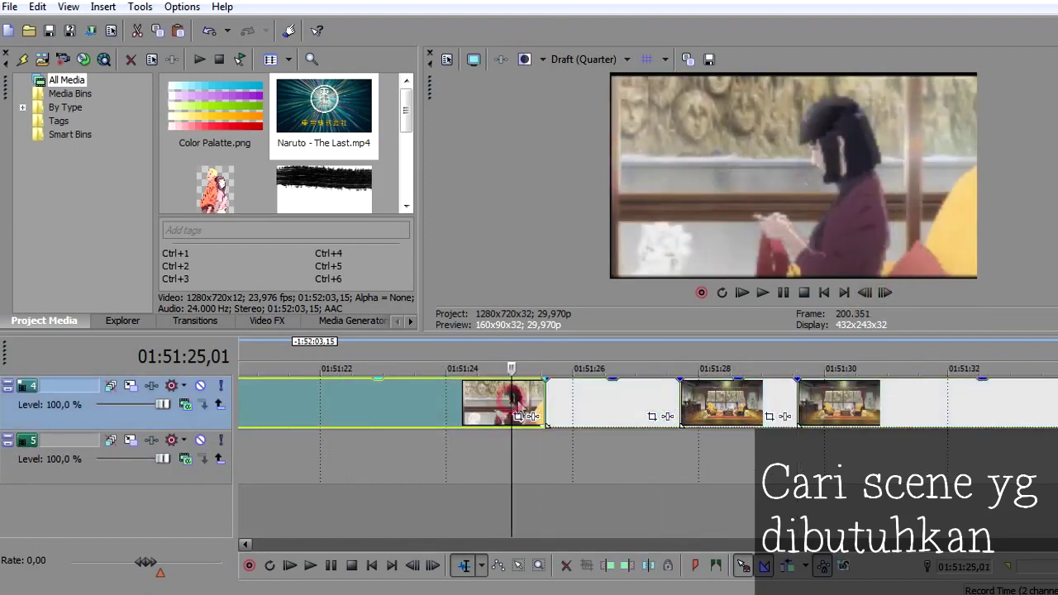
scroll(510, 397, "down", 3)
key("Delete")
left_click(827, 404)
key("Delete")
Cut the two remaining scene clips and paste them at the start of the timeline on the bottommost track.
left_click(726, 397)
left_click(700, 392, "ctrl")
key("Delete")
scroll(1008, 411, "down", 5)
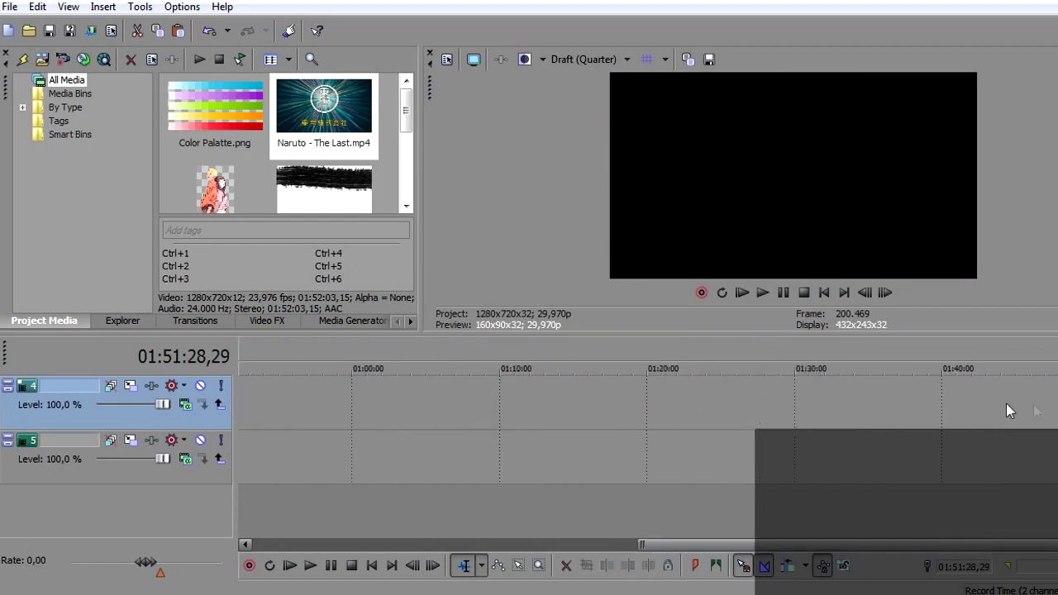
scroll(680, 443, "left", 5)
left_click(255, 399)
key("ctrl+v")
scroll(255, 400, "up", 6)
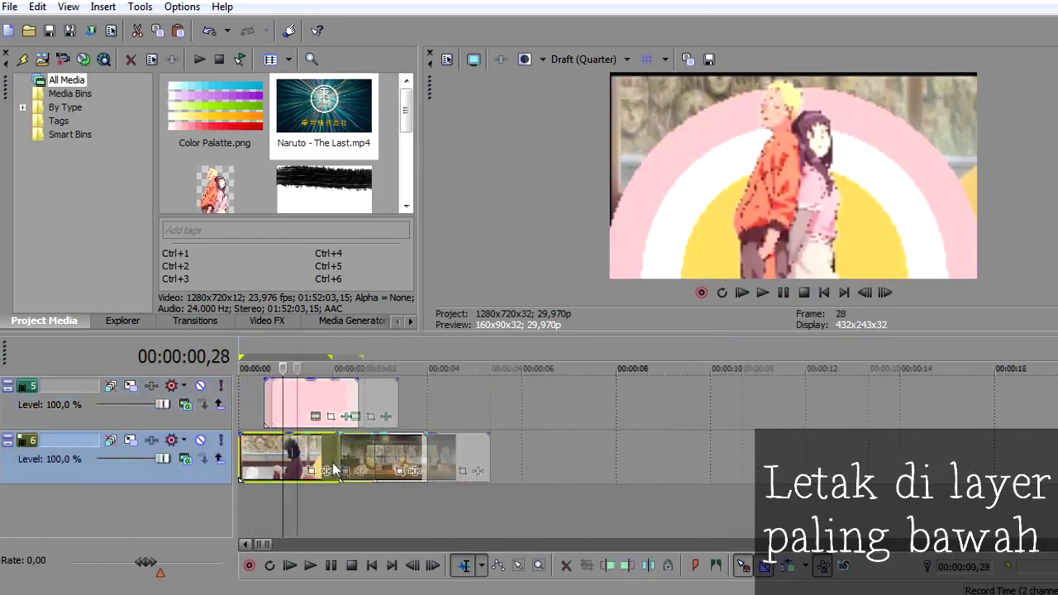
Set the preview quality back to Preview (Half).
left_click(478, 478)
left_click(597, 59)
mouse_move(603, 103)
left_click(681, 137)
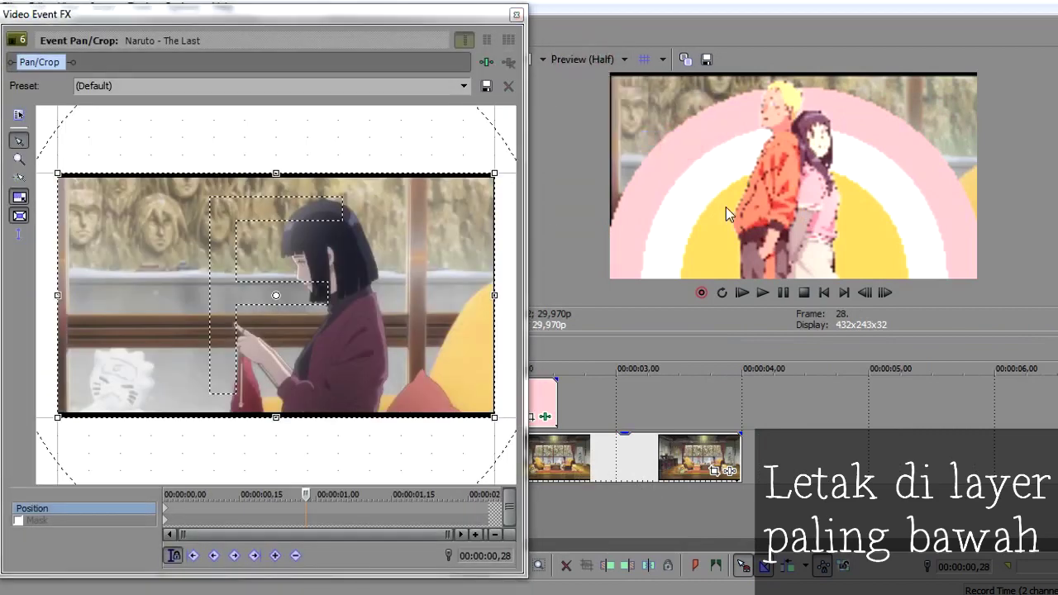
Crop the knitting scene slightly inward at its first position keyframe to remove the black bars, and copy that keyframe.
left_click(165, 508)
left_click_drag(50, 172, 58, 172)
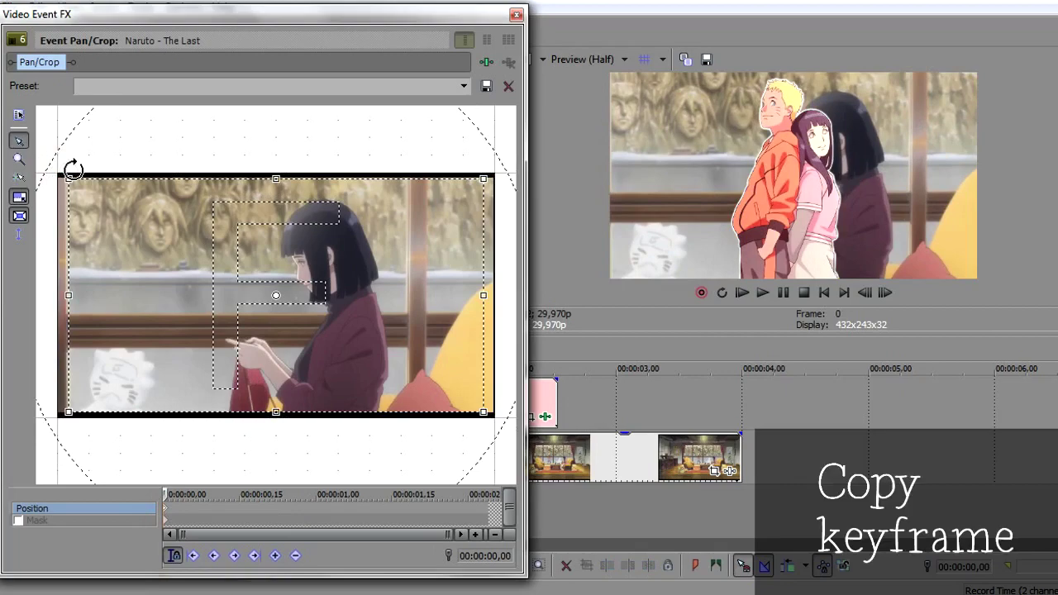
right_click(168, 514)
left_click(207, 333)
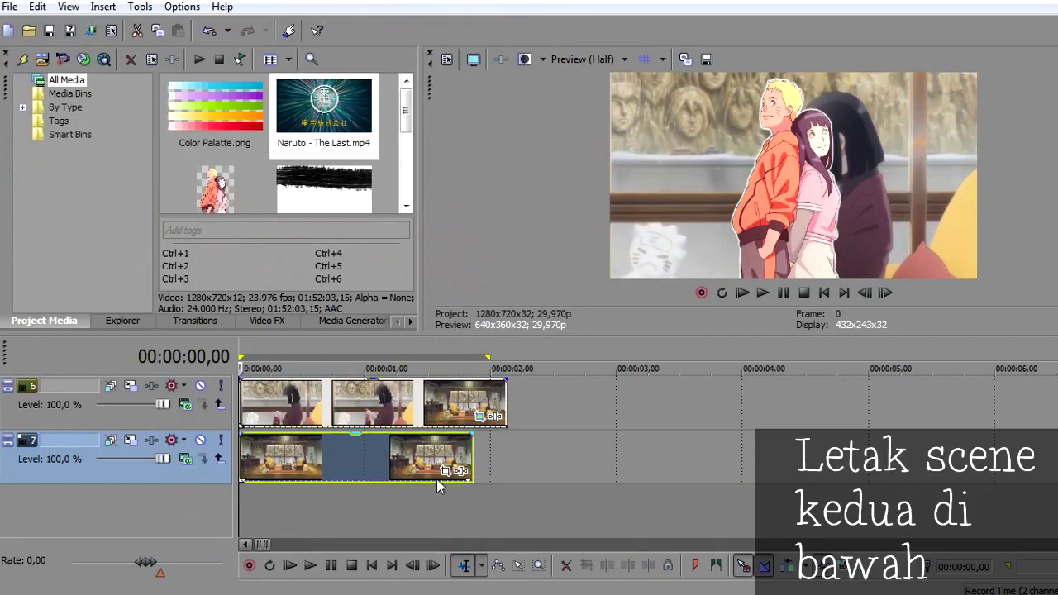
Paste the copied crop keyframe onto the living-room scene's clip on the track below and close its Pan/Crop settings.
left_click(446, 472)
right_click(165, 509)
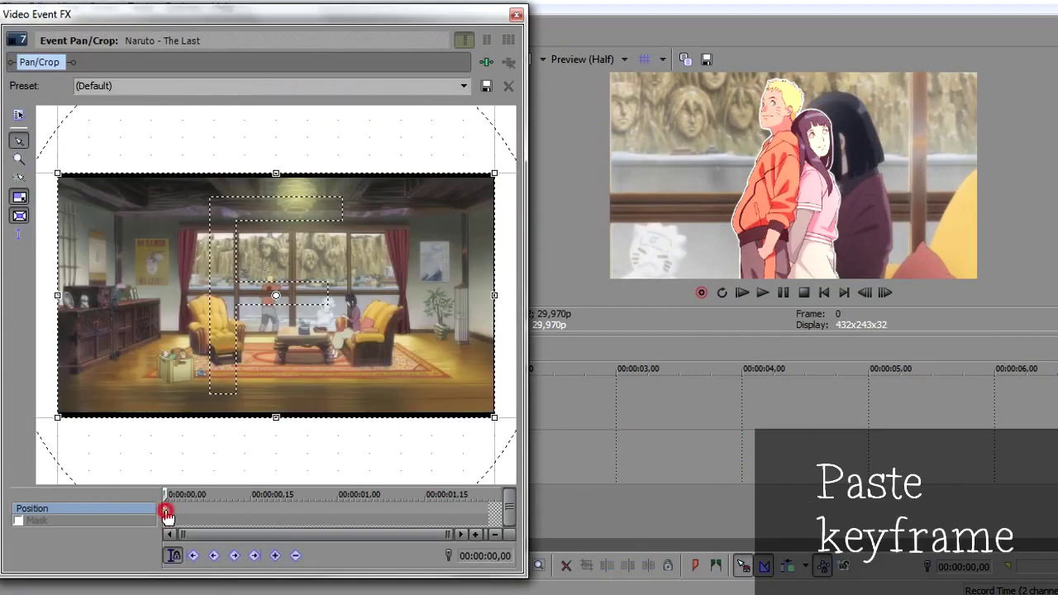
left_click(209, 356)
left_click(516, 14)
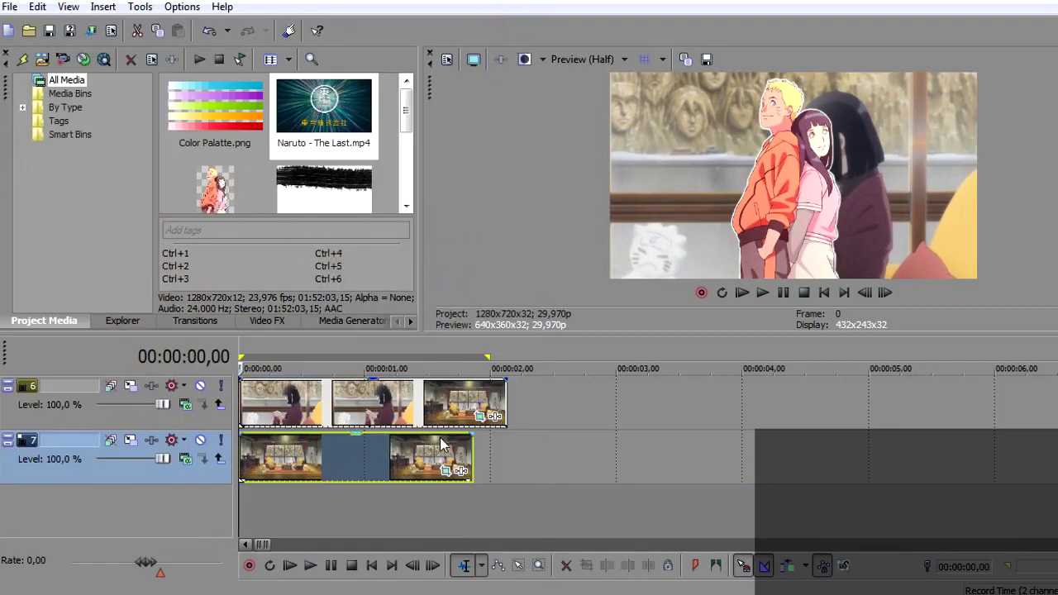
Adjust the lengths of both scene clips so they end at 00:00:02,00.
scroll(440, 444, "up", 1)
left_click_drag(709, 457, 741, 458)
left_click_drag(776, 402, 741, 402)
Enable the knitting scene's mask, draw a rectangle covering the upper half of its frame, and copy the mask keyframe.
left_click(716, 418)
left_click(719, 418)
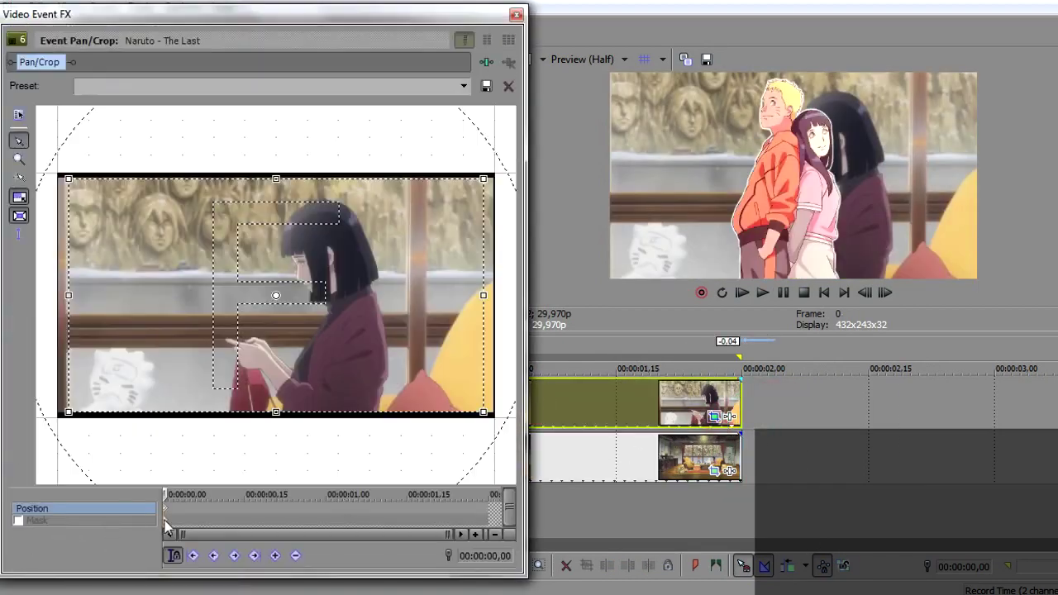
left_click(18, 520)
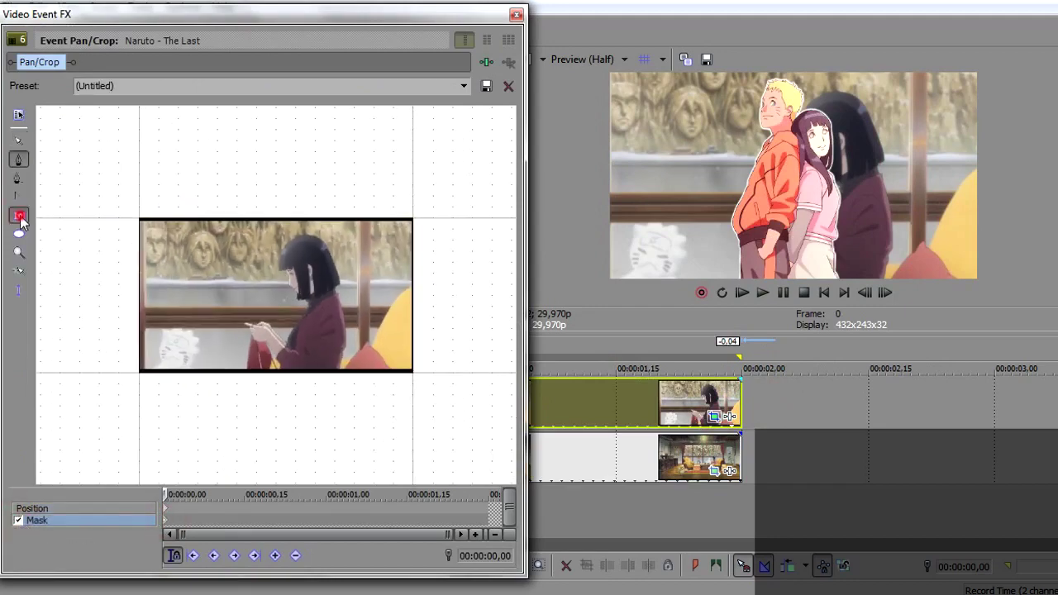
left_click_drag(72, 293, 314, 311)
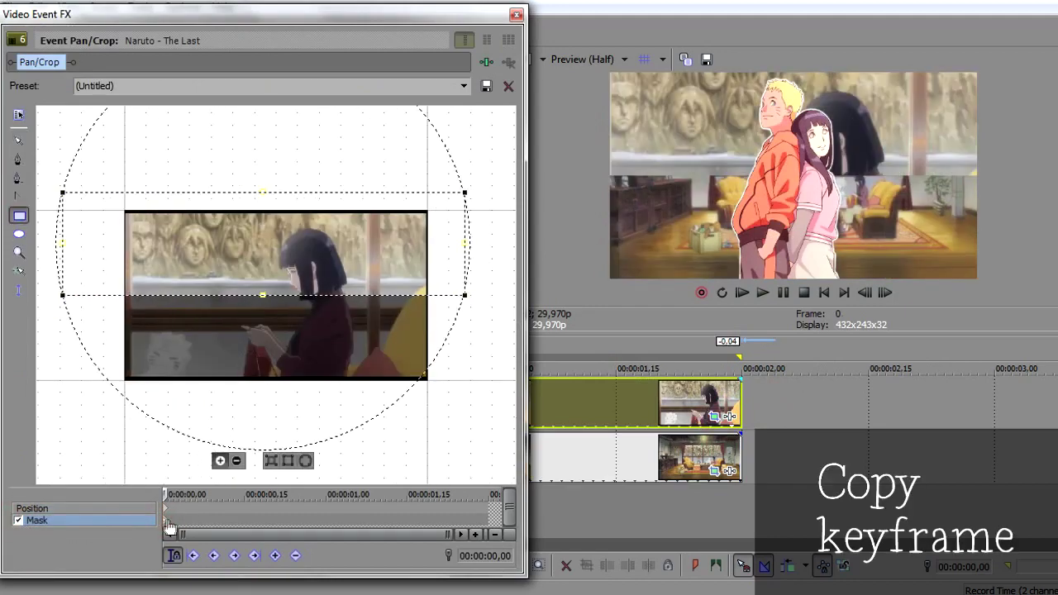
left_click(516, 15)
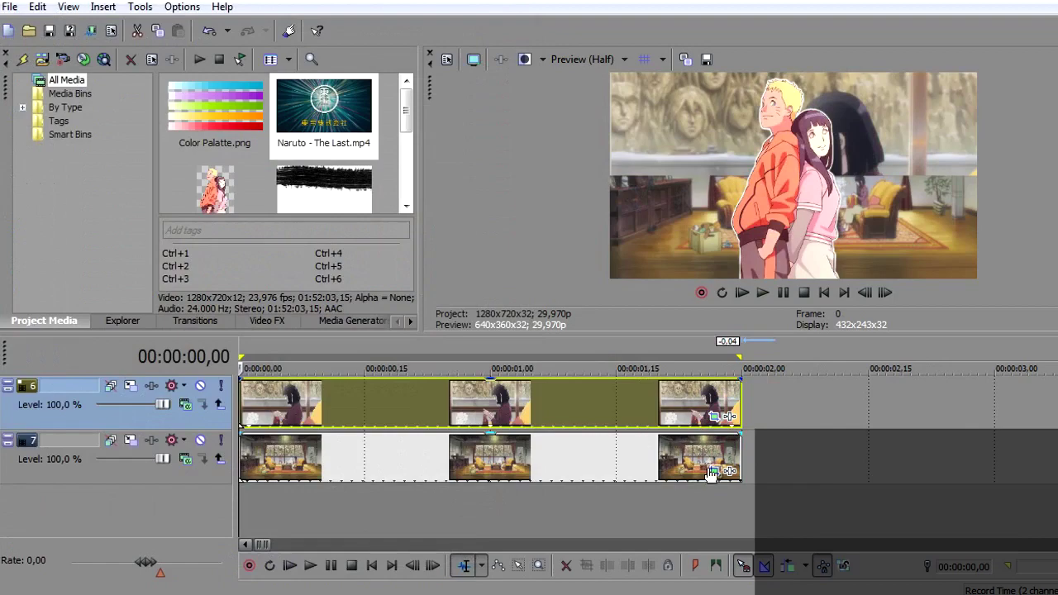
Paste the mask keyframe onto the living-room scene, enable its mask, and adjust the rectangle's upper edge.
left_click(729, 471)
right_click(168, 523)
left_click(203, 371)
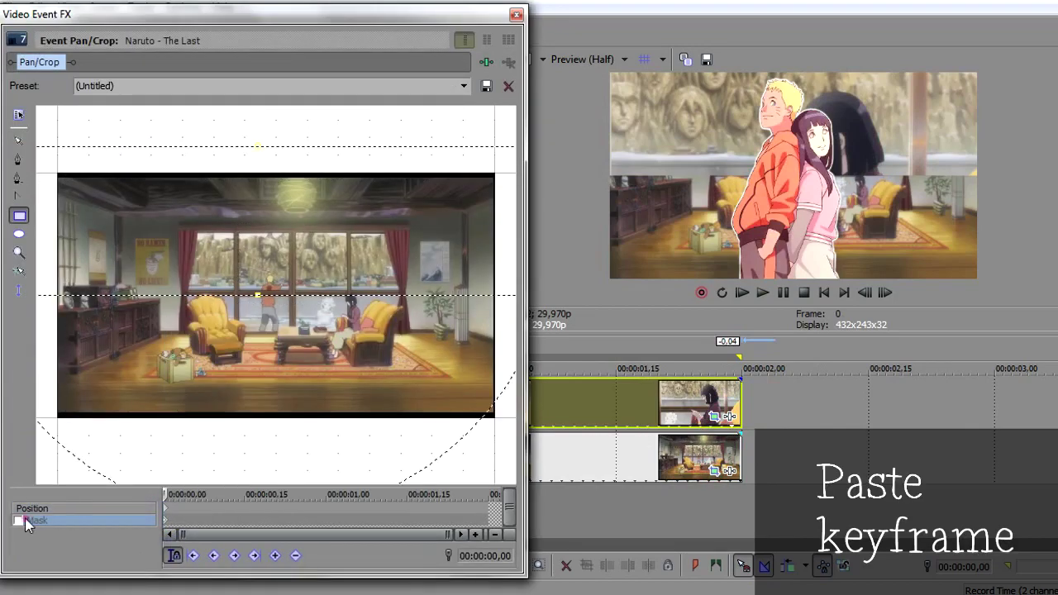
left_click(18, 520)
left_click(259, 145)
left_click(516, 15)
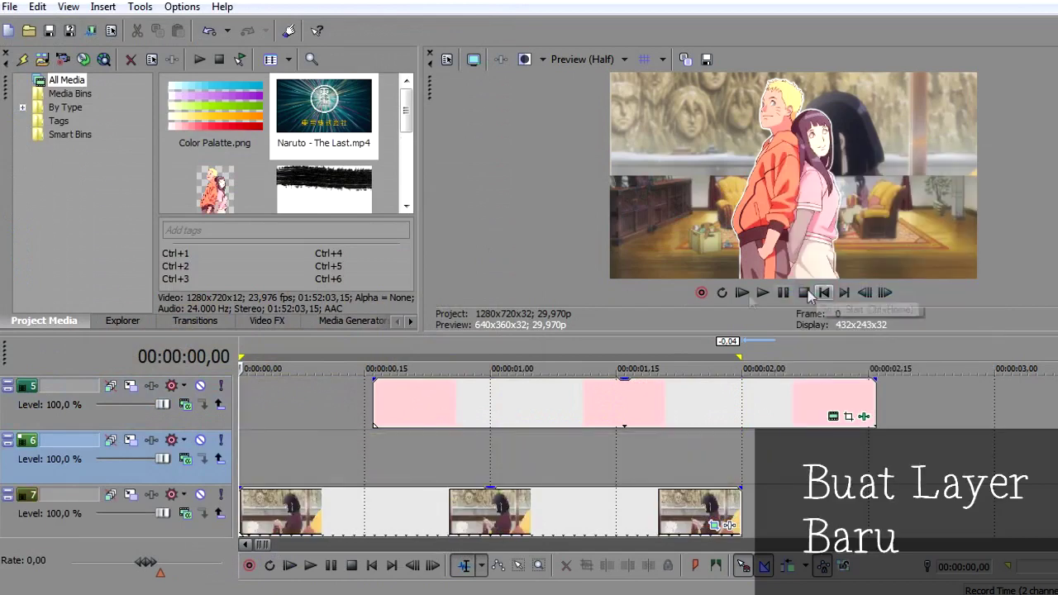
Add Paint Brush Overlays.mp4 to the empty track beneath the pink clip and delete its audio.
left_click(314, 198)
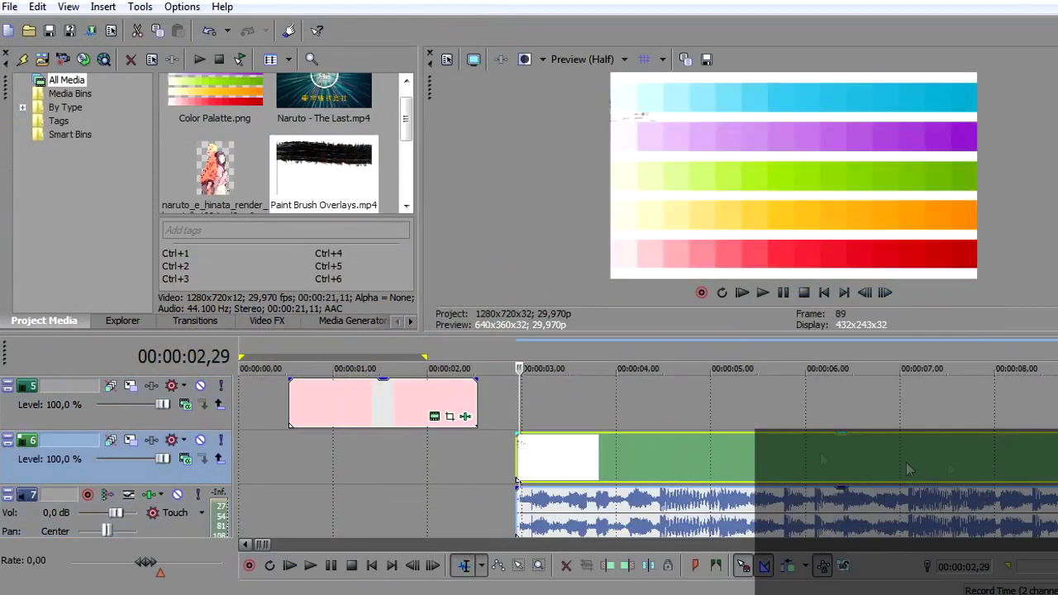
left_click_drag(661, 456, 444, 468)
left_click(444, 467)
left_click(436, 506)
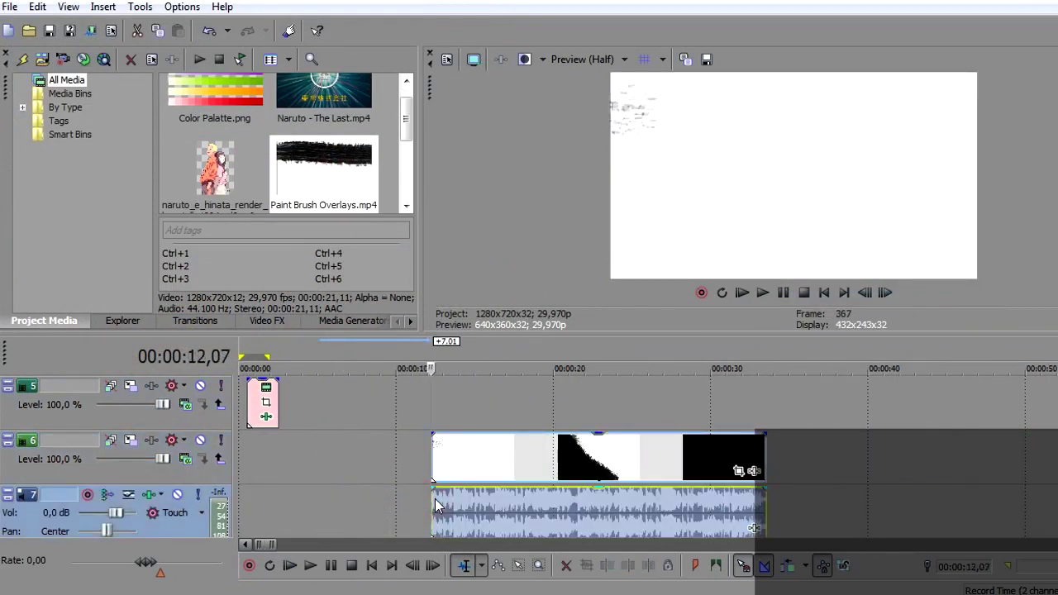
key("Delete")
key("Delete")
Preview the paint brush overlay, split off its first brush transition, and place that part at the start of the timeline.
scroll(523, 433, "up", 3)
key("space")
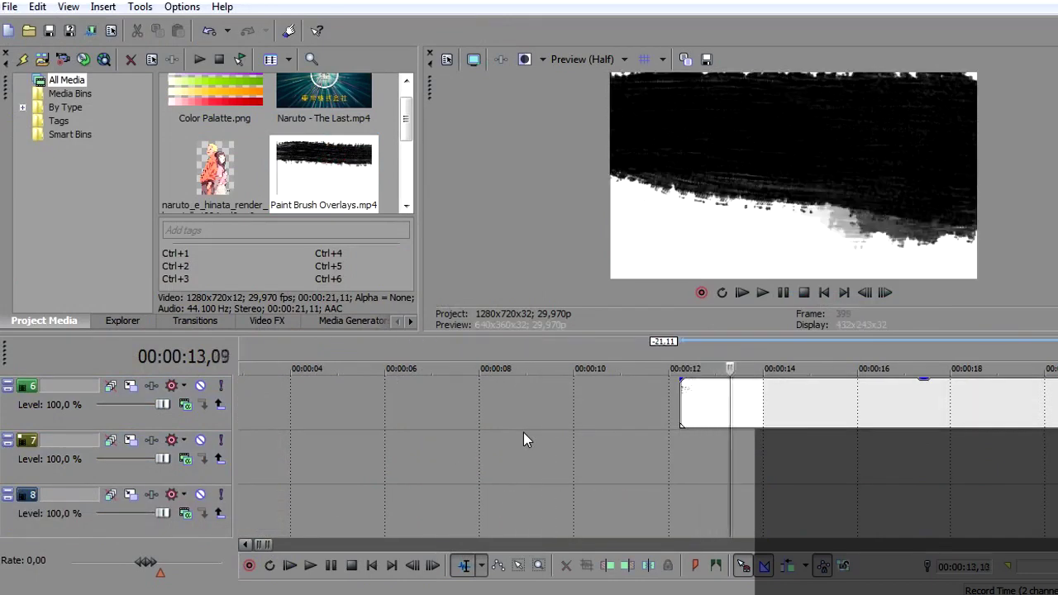
key("Return")
scroll(770, 413, "up", 4)
left_click(679, 401)
key("s")
scroll(678, 399, "down", 7)
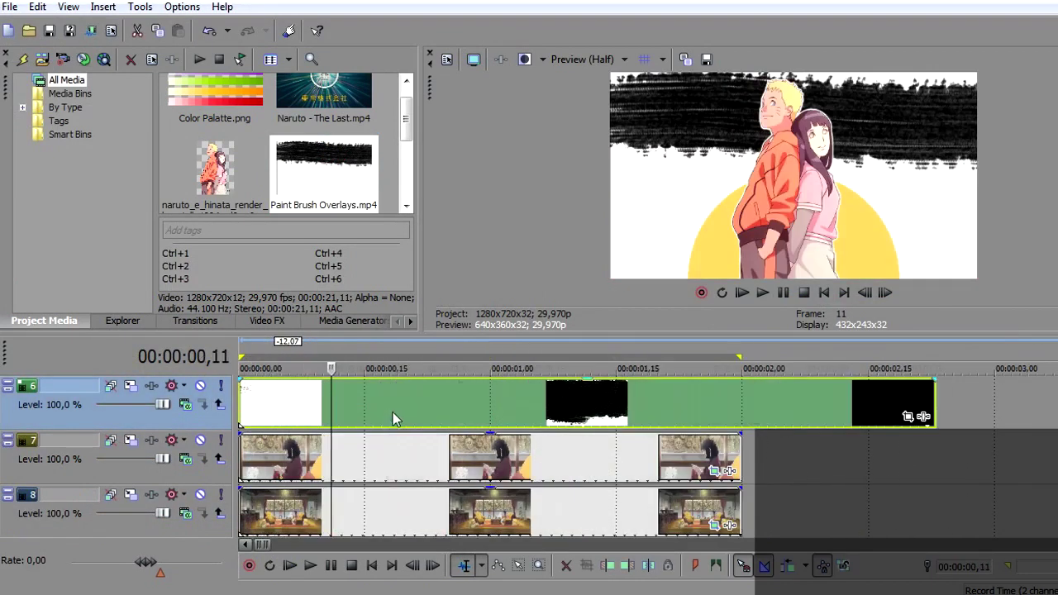
Apply the Chroma Keyer effect to the paint brush overlay clip.
left_click(267, 321)
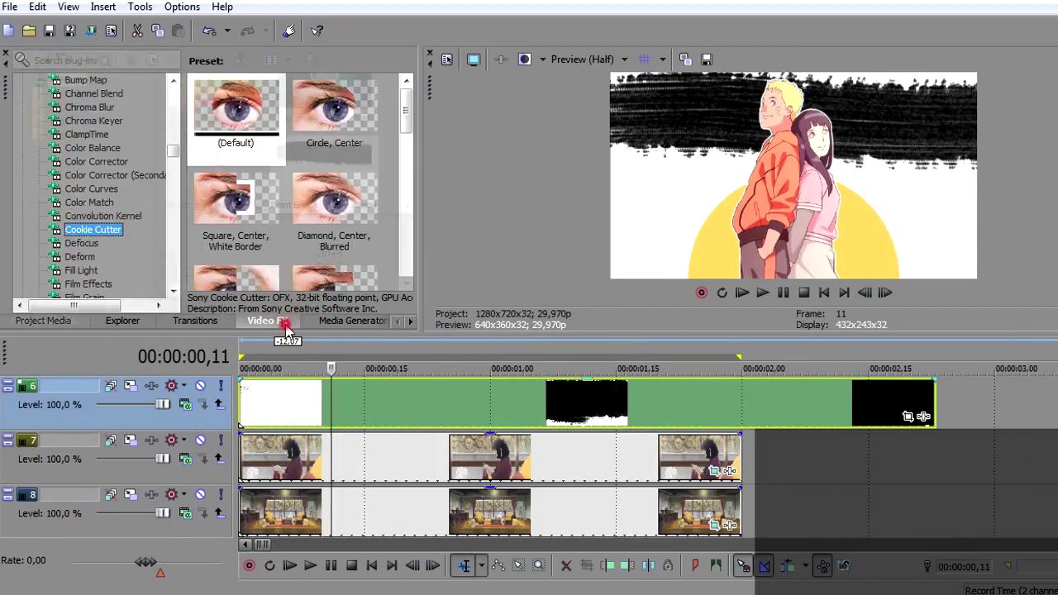
left_click(91, 122)
left_click_drag(305, 394, 305, 395)
Set the Chroma Keyer color to white with the low threshold at 1,000, and enable the effect.
left_click(189, 139)
left_click(87, 67)
left_click(78, 62)
left_click(153, 139)
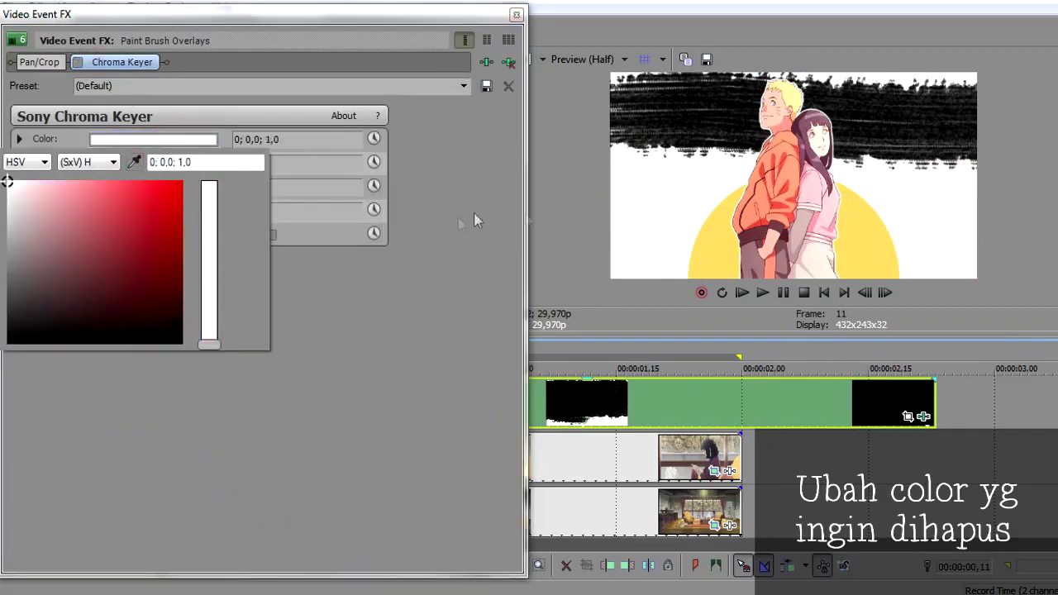
left_click(475, 221)
left_click_drag(94, 163, 171, 163)
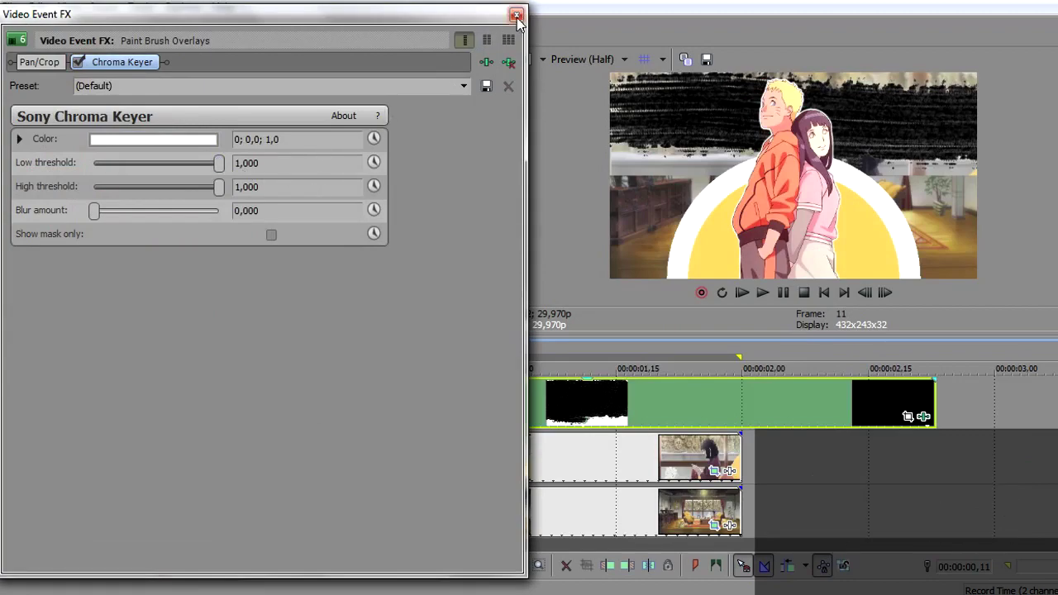
left_click(516, 16)
Apply the Very Bright preset of Brightness and Contrast to the paint brush overlay clip.
left_click(115, 94)
left_click_drag(236, 203, 333, 400)
left_click(516, 15)
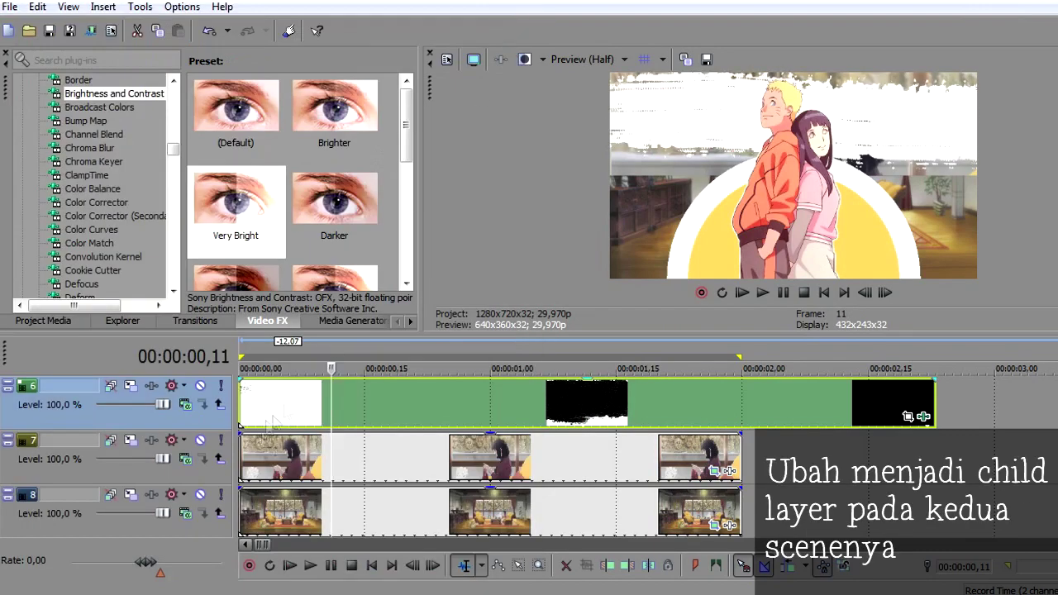
Make both scene tracks children of the paint brush track and set the parent compositing mode to multiply mask.
left_click(110, 385)
left_click(266, 203)
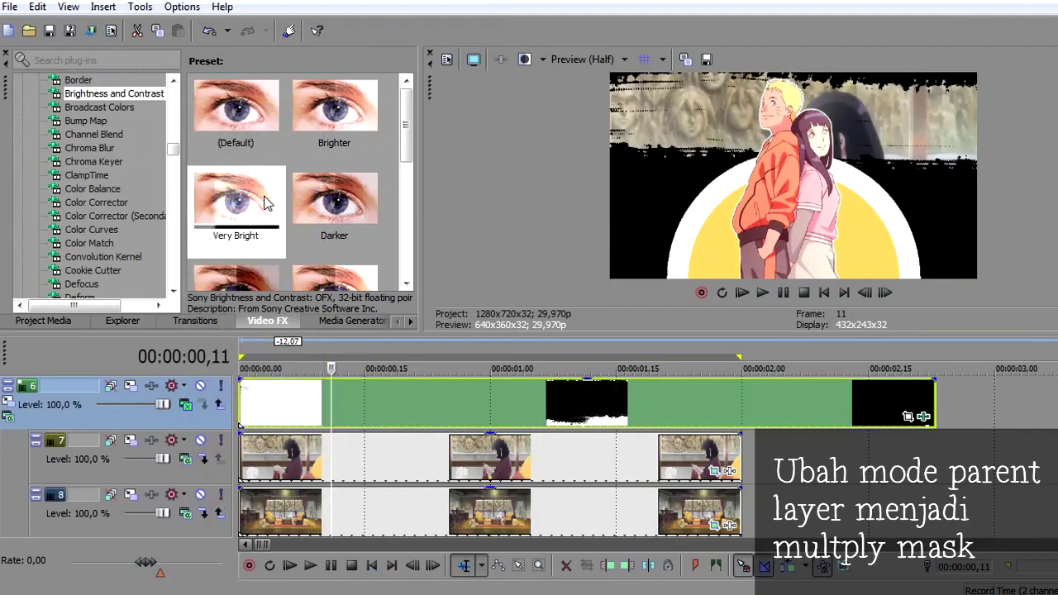
Trim the paint brush overlay clip to end at 00:00:02,00 and play back the masked scenes.
left_click(732, 412)
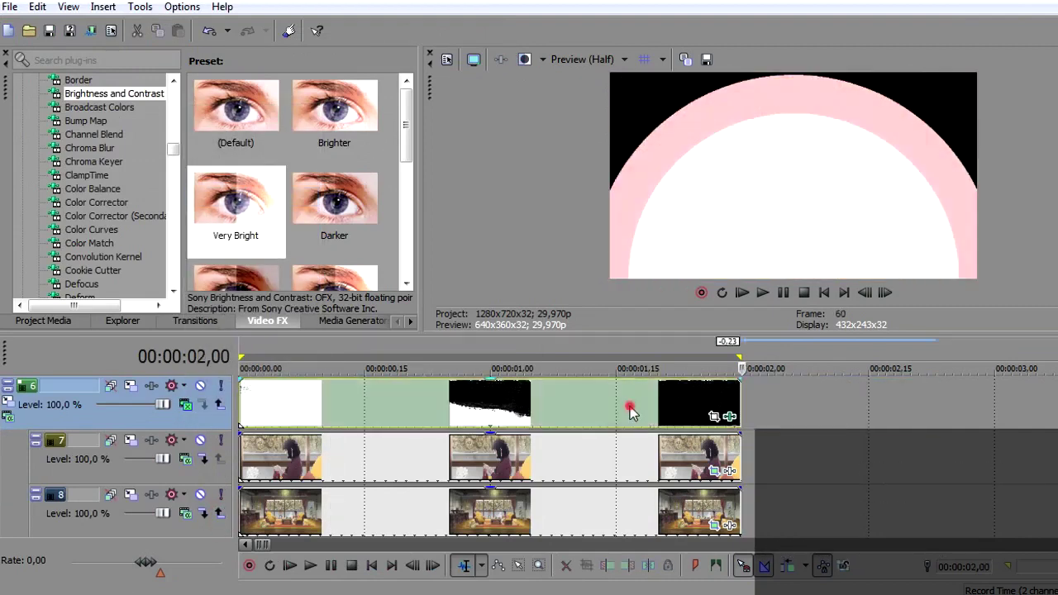
key("space")
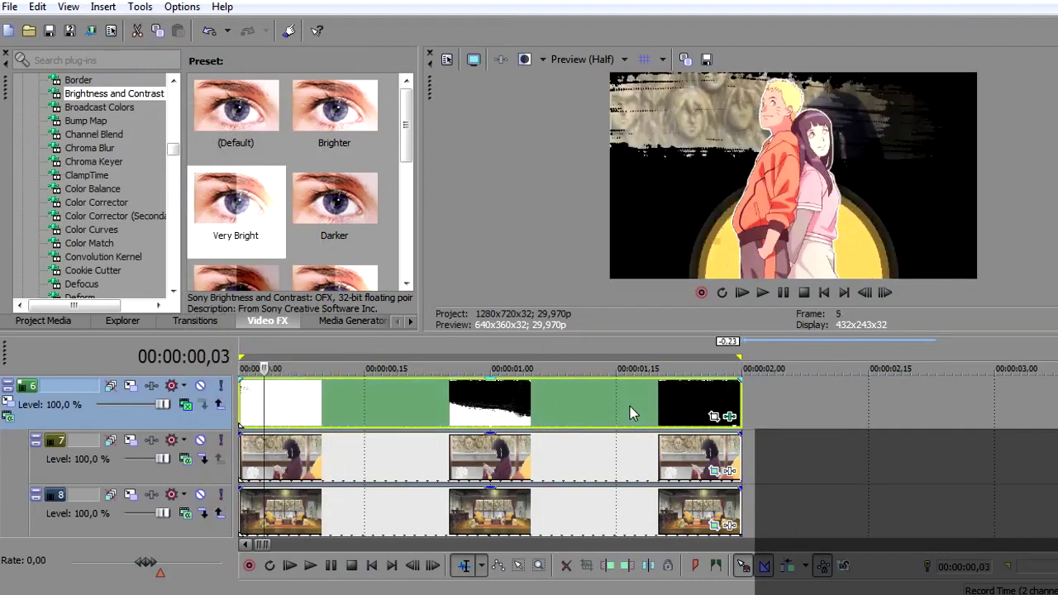
key("space")
key("space")
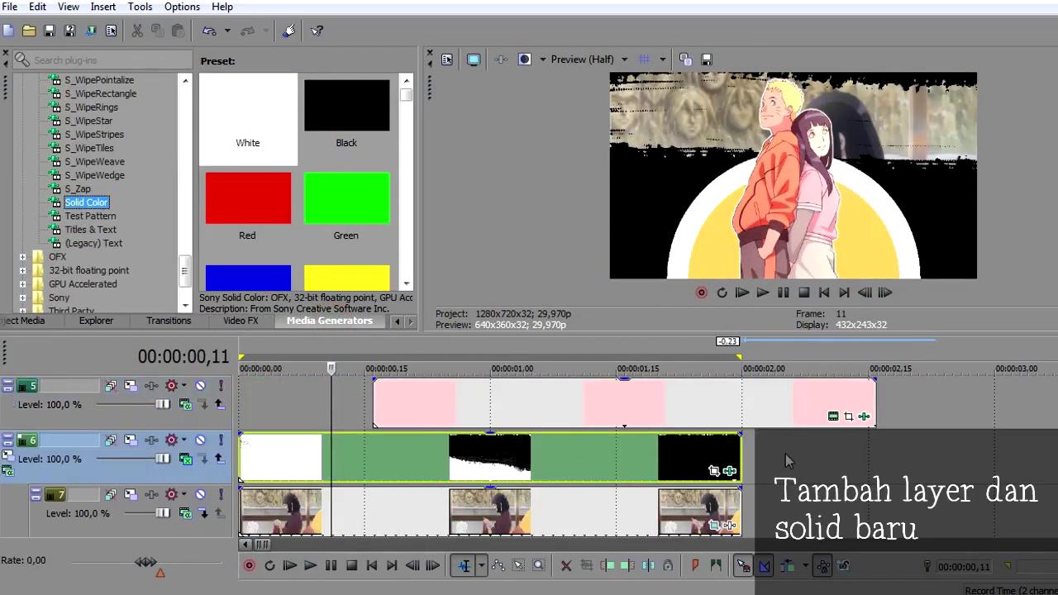
Insert a new video track above the paint brush track and add a White solid color clip to it.
right_click(787, 461)
left_click(851, 284)
left_click_drag(248, 115, 265, 459)
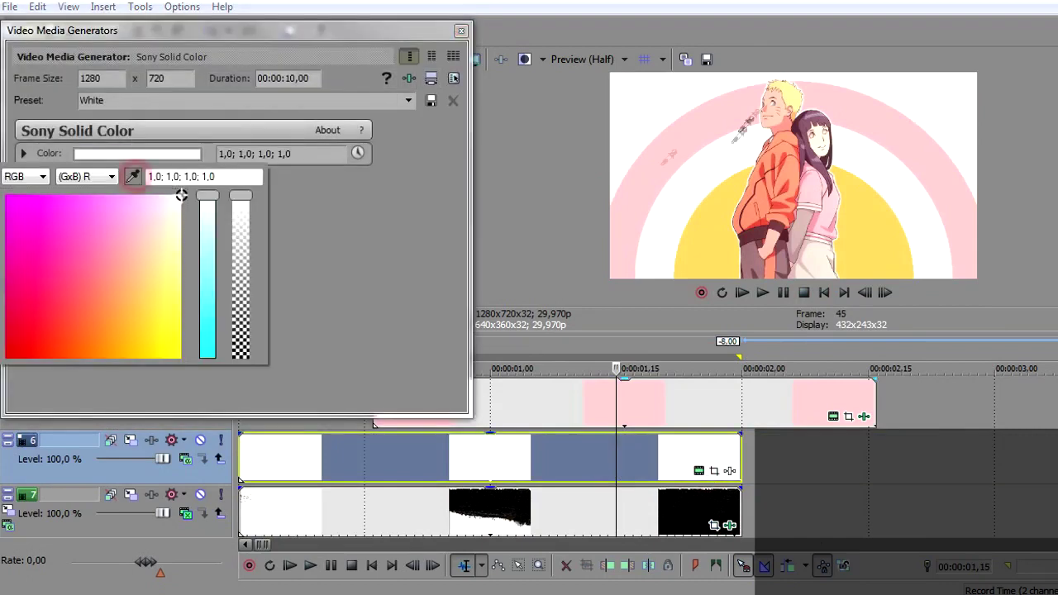
Change the new solid's color to pale yellow and lower the clip's opacity over the movie scenes.
left_click(798, 94)
left_click(460, 30)
left_click_drag(377, 433, 378, 455)
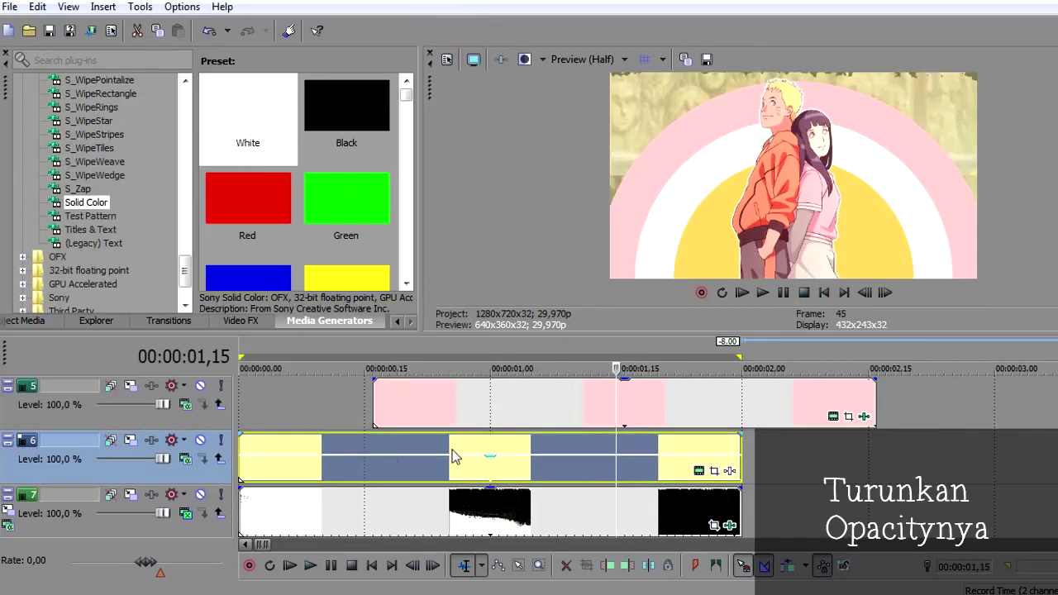
Place a copy of the pale yellow solid on the lowest track and raise its opacity to full.
right_click(212, 484)
left_click(463, 256)
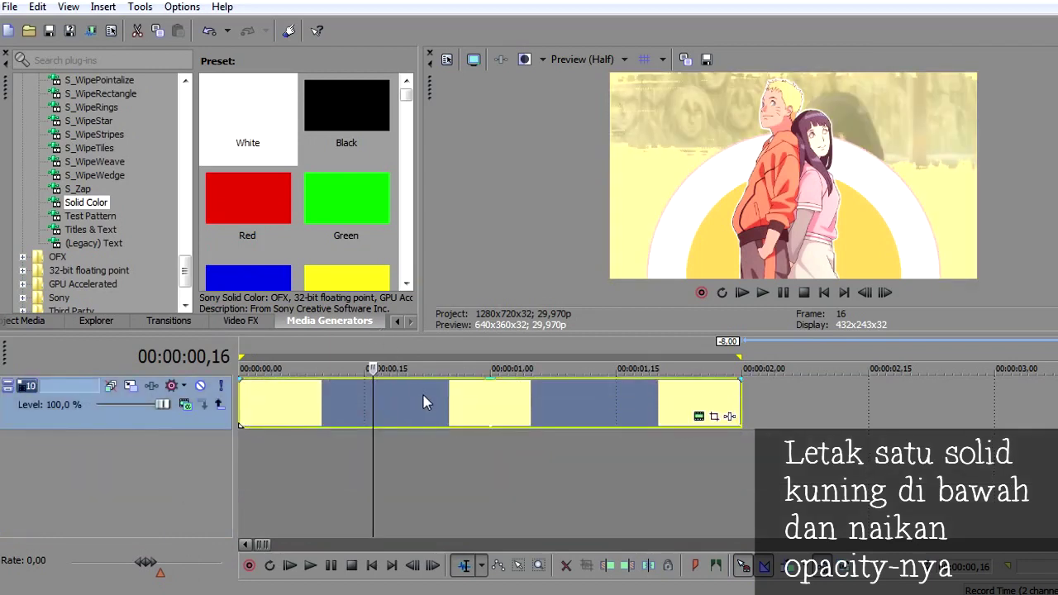
left_click(424, 396)
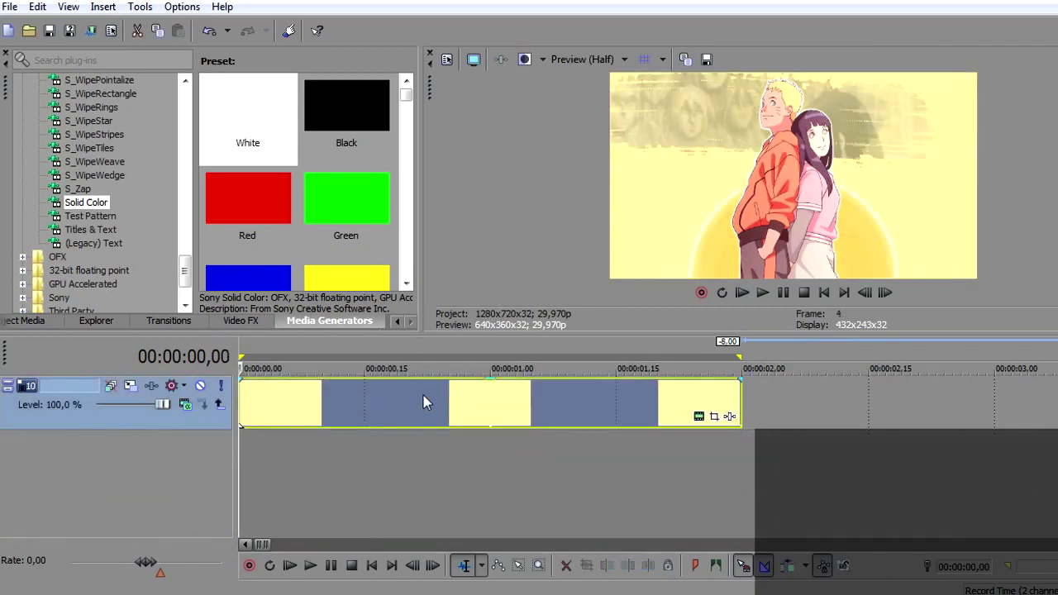
Step through the opening frames and play back the composition with the yellow background.
key("Right")
key("Right")
key("Right")
key("Right")
key("Right")
key("Right")
key("Right")
key("Right")
key("Right")
key("Right")
key("Right")
key("Right")
key("Right")
key("Right")
double_click(423, 395)
key("space")
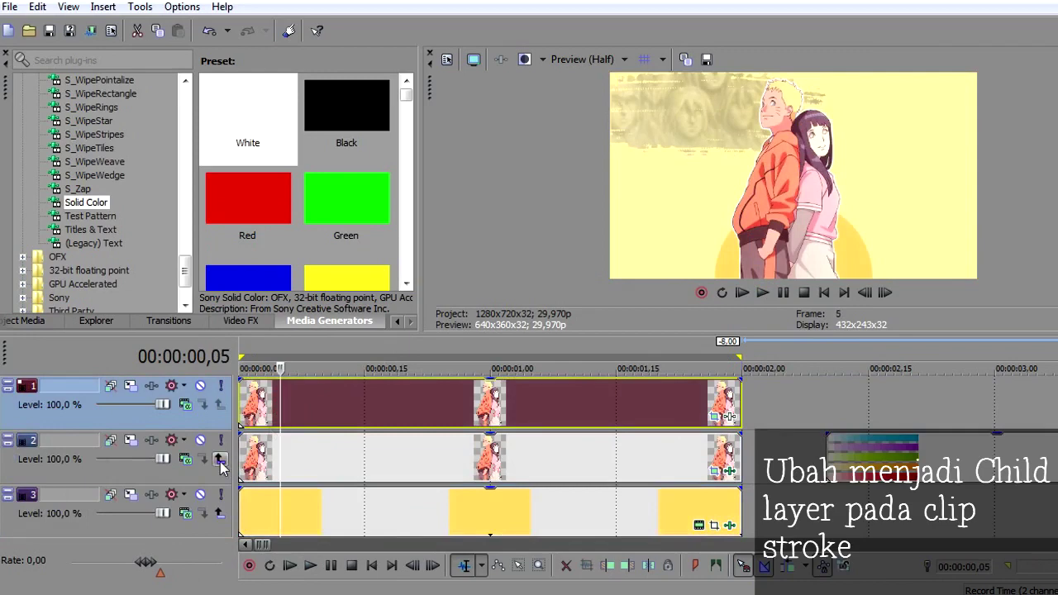
Make track 2 a child of track 1, set the first parent motion keyframe to Fast, and move it down to Y -711,69.
left_click(130, 385)
right_click(159, 464)
left_click(188, 382)
left_click_drag(307, 319, 311, 358)
left_click_drag(312, 188, 311, 350)
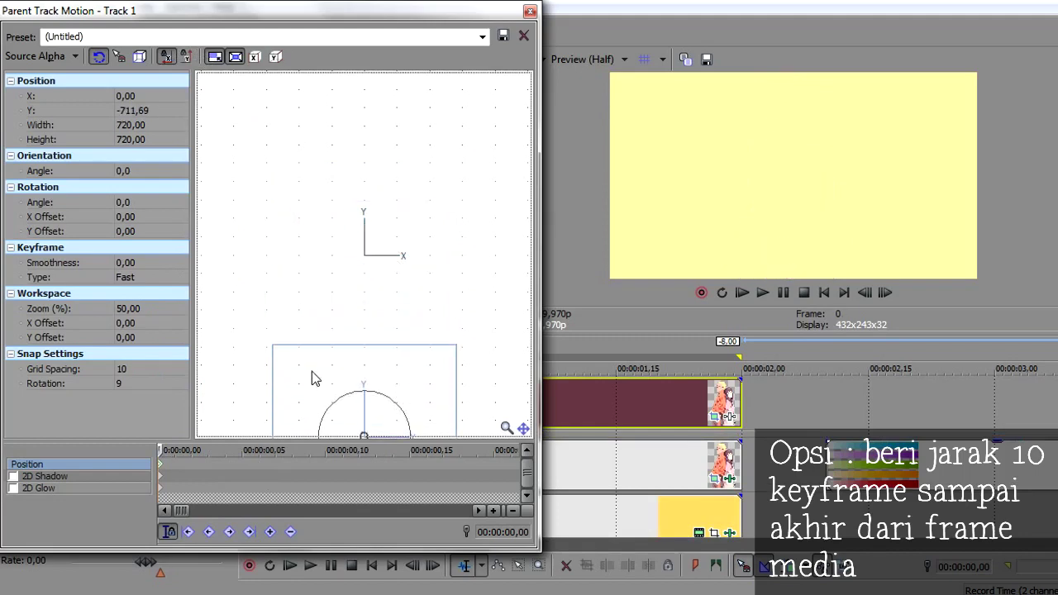
At 00:00:00,10, restore the parent motion box, set the keyframe type to Linear, and set its Y position to -20.
left_click(331, 473)
right_click(306, 363)
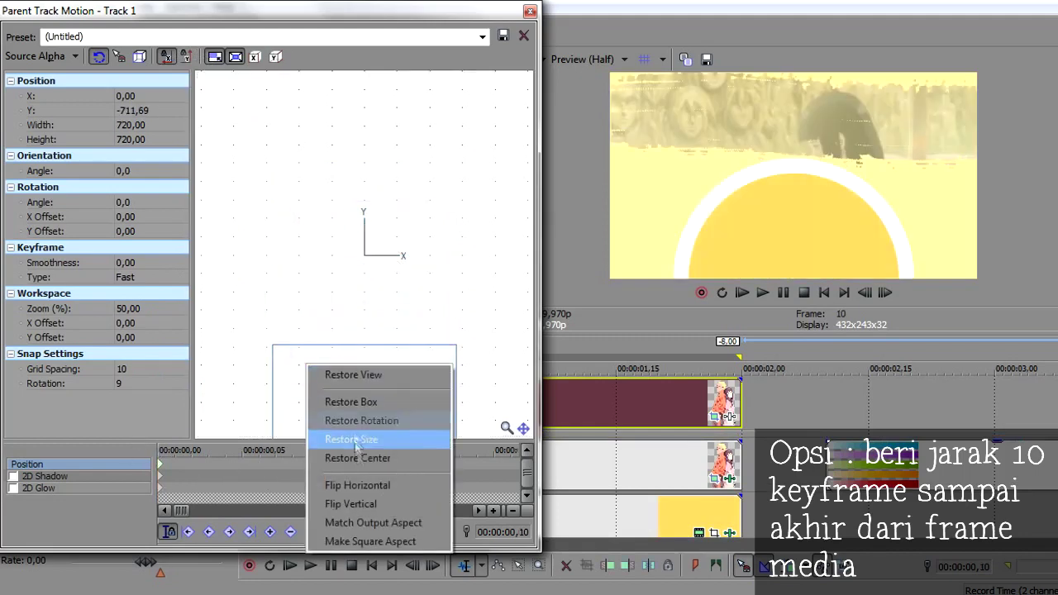
left_click(352, 437)
right_click(327, 467)
left_click(363, 360)
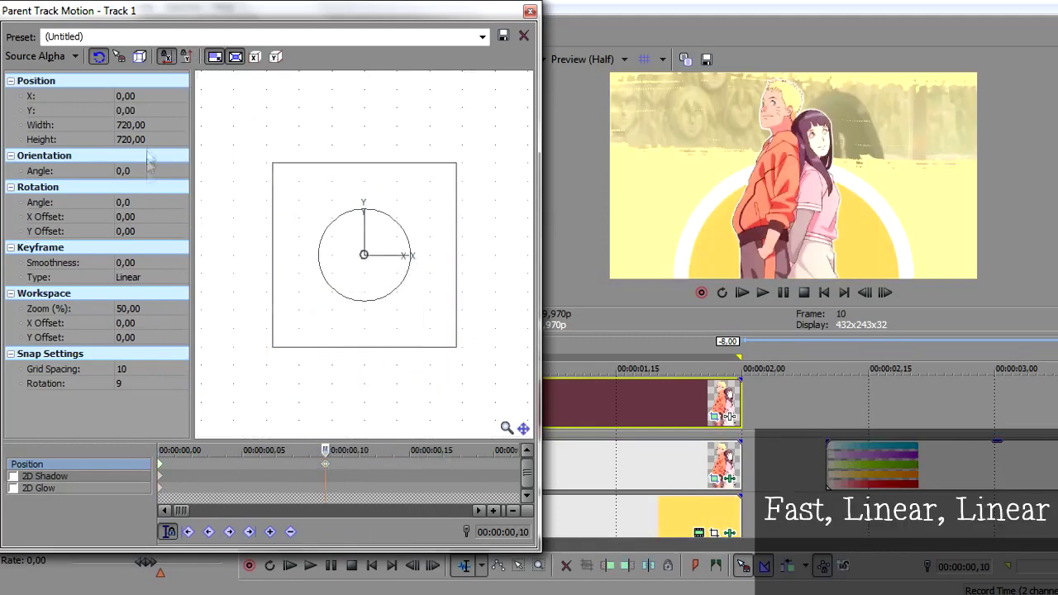
type("20")
key("Return")
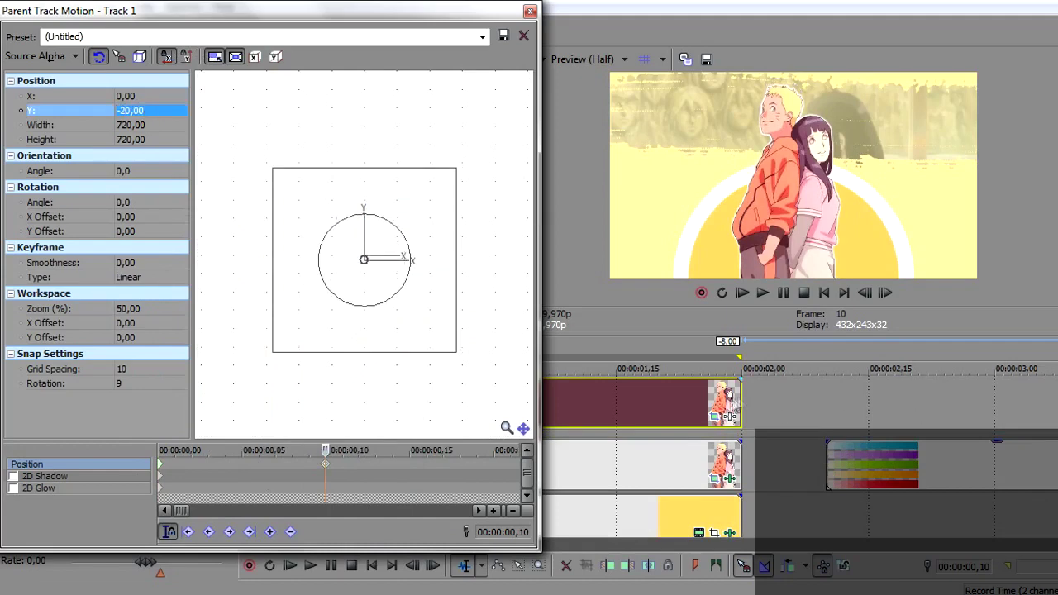
Set the parent motion's Y position to 0 at 00:00:02,00 and build a RAM preview of the composition.
left_click(742, 394)
left_click(147, 110)
type("0")
left_click(530, 10)
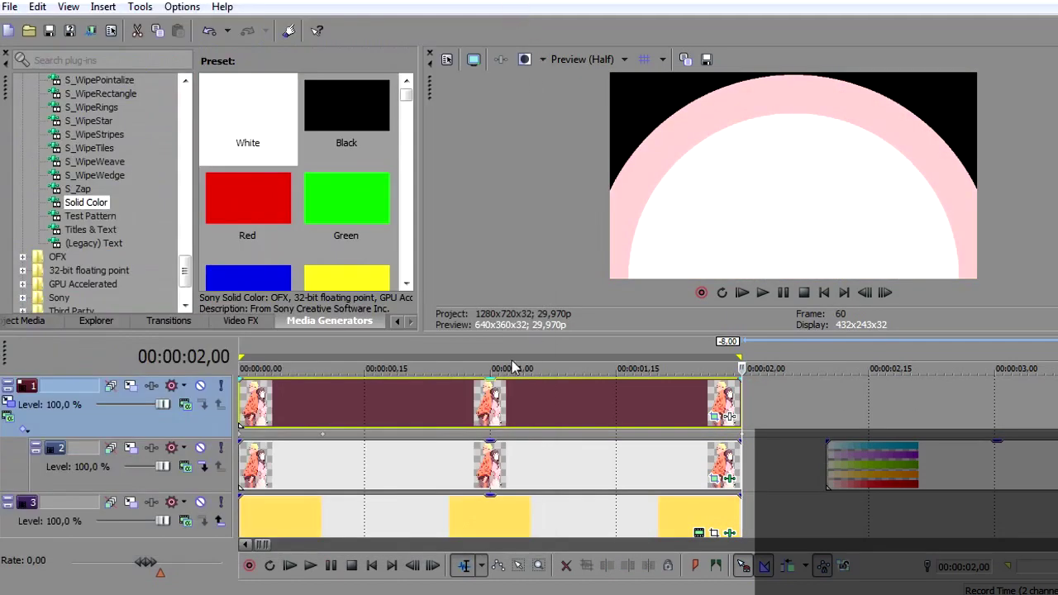
key("shift+b")
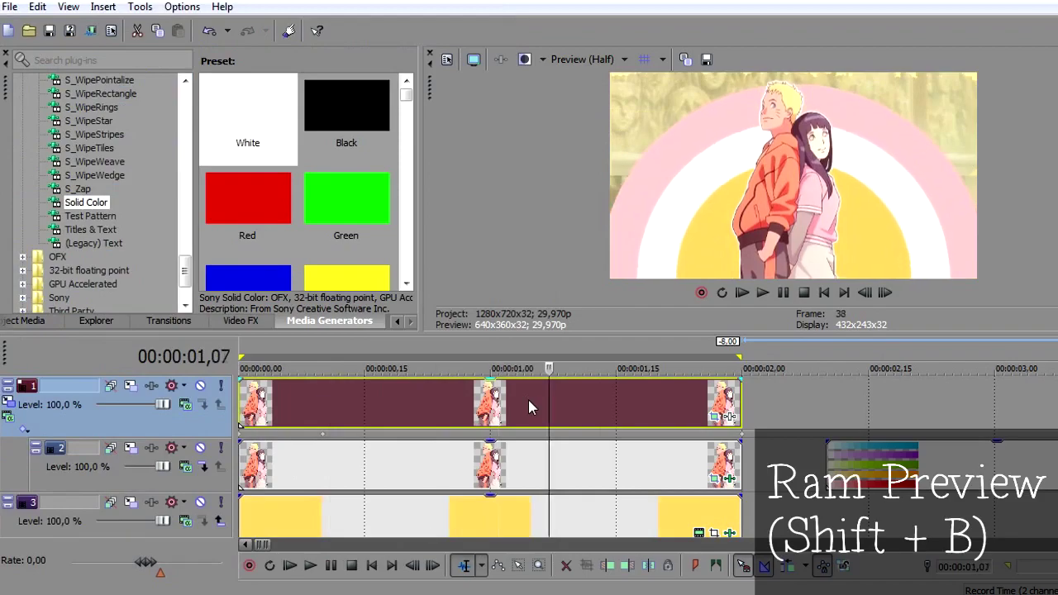